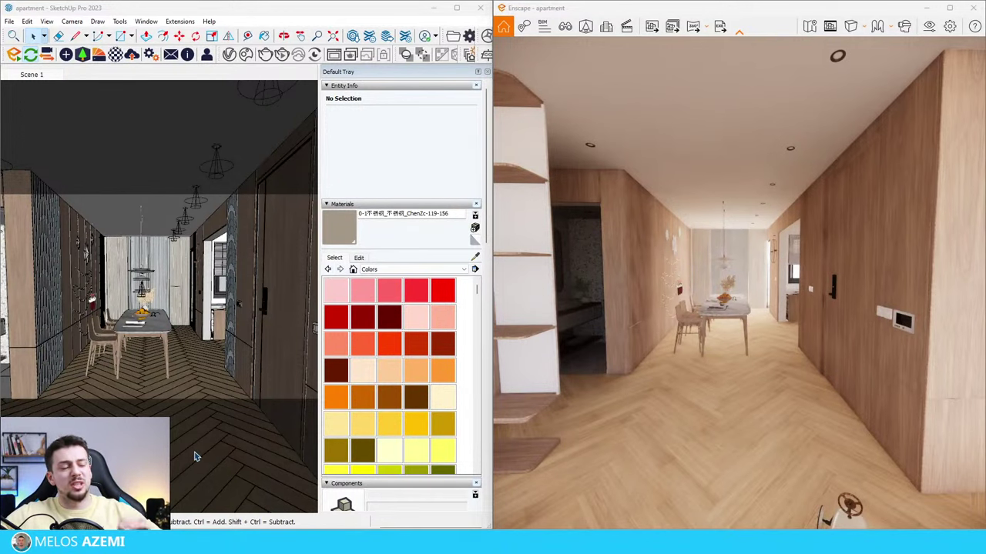
Step: Walk the render camera closer to the dining table and set the custom output resolution to 1080 × 1350
key("w")
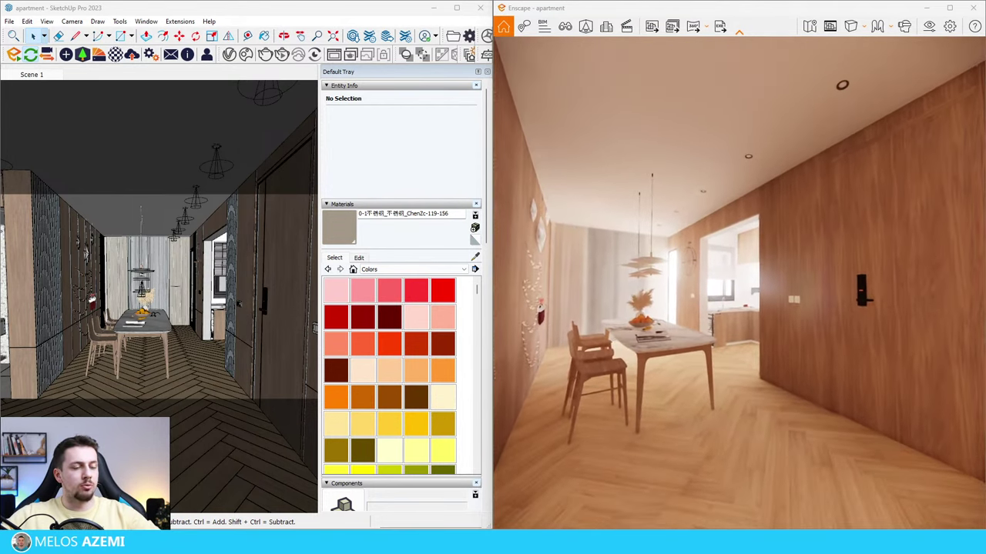
left_click(931, 27)
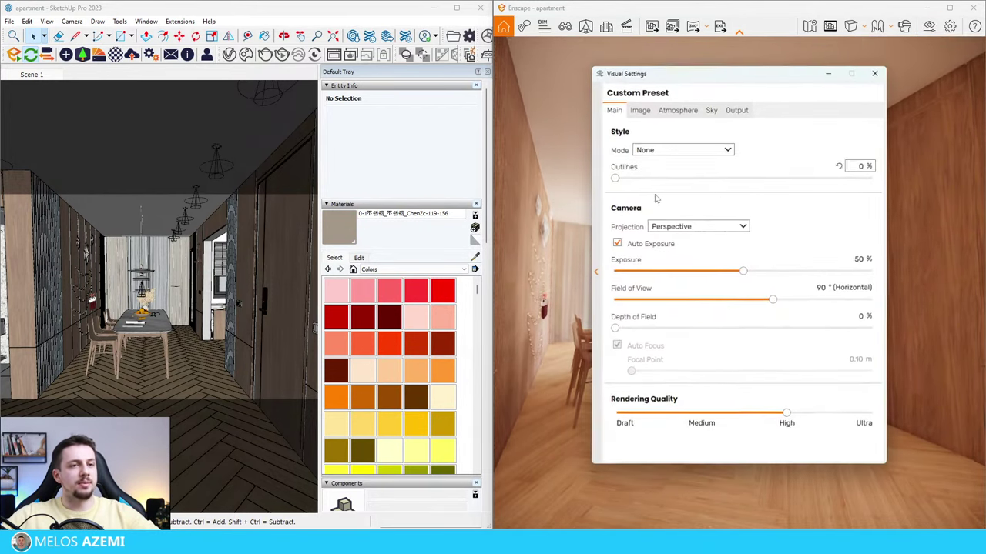
left_click_drag(674, 72, 259, 67)
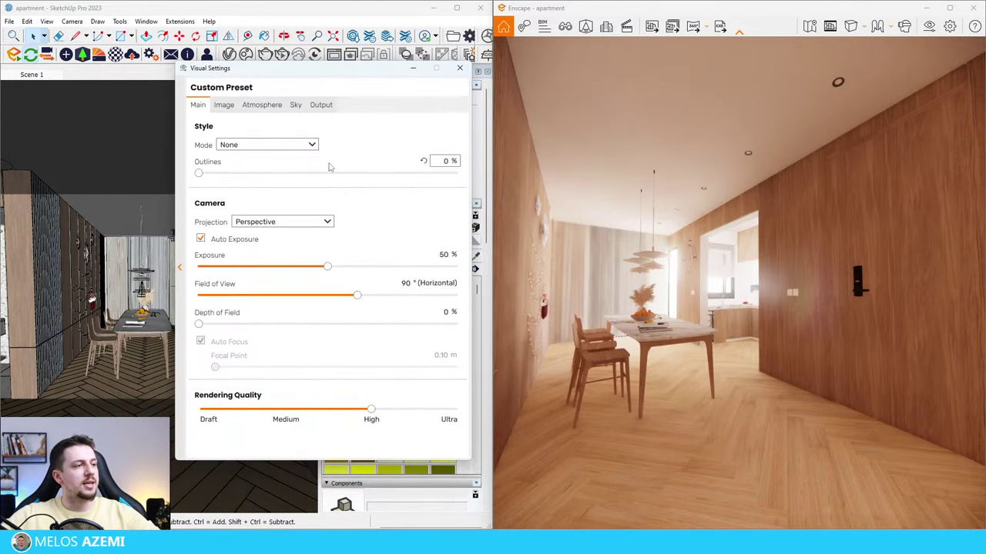
left_click(321, 105)
left_click(284, 145)
left_click(285, 215)
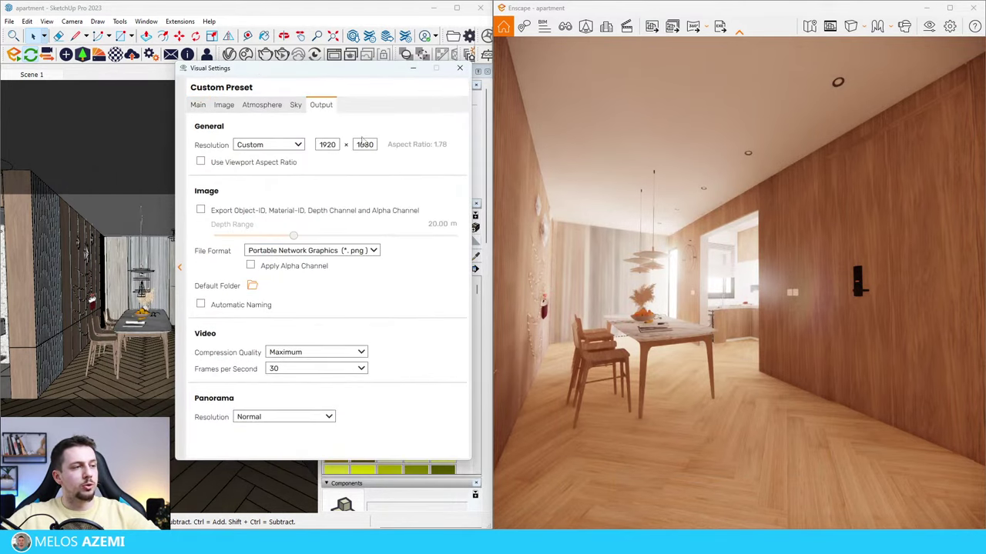
double_click(331, 145)
type("1080")
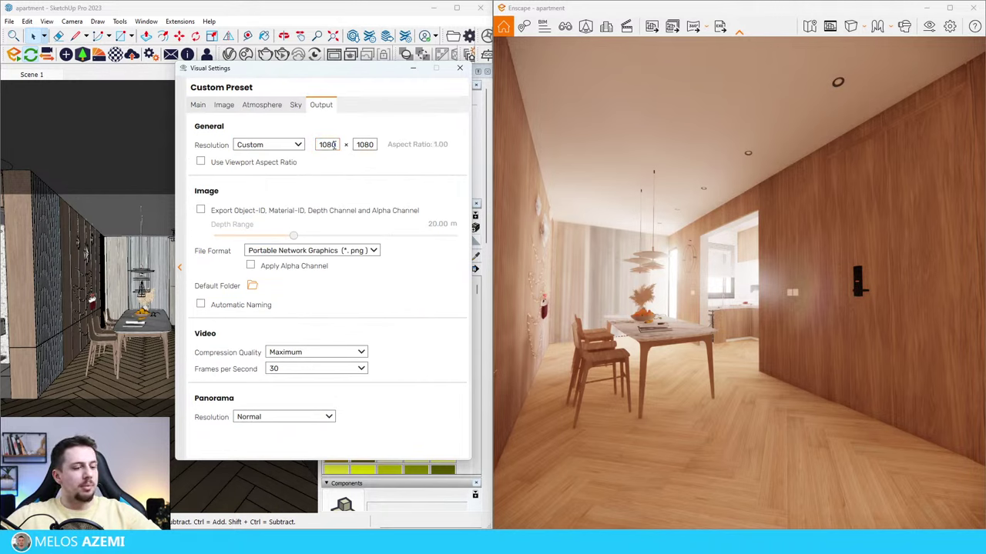
key("Tab")
type("19")
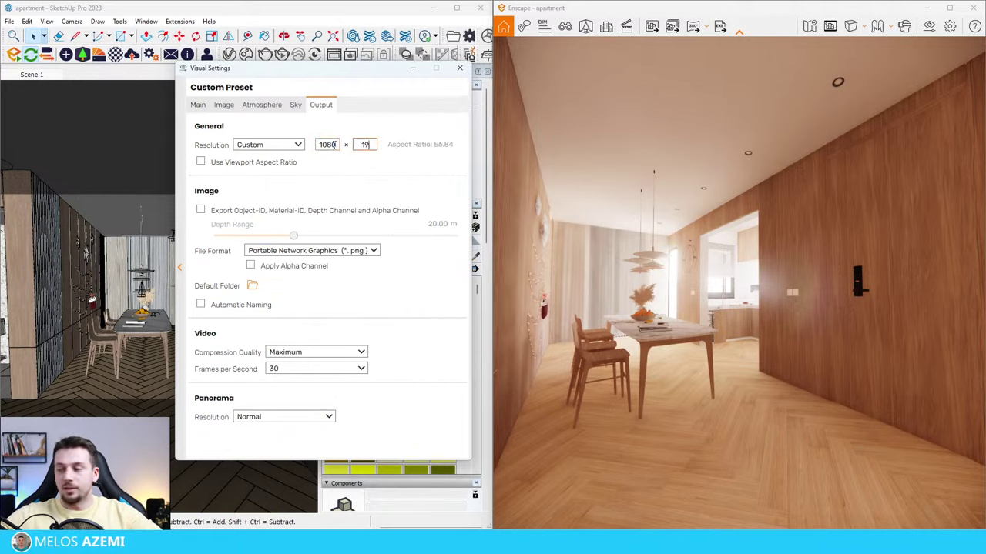
key("BackSpace")
key("BackSpace")
type("1350")
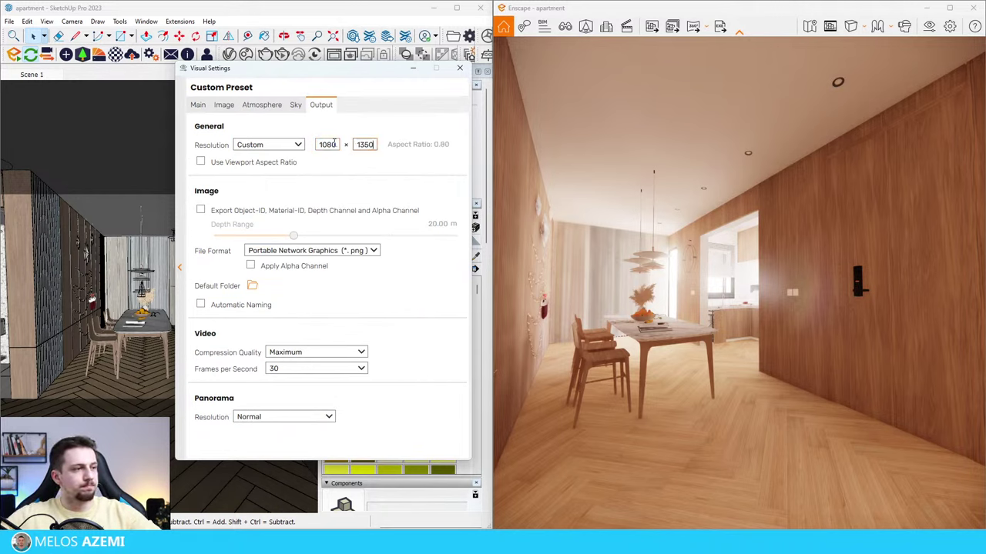
left_click(640, 542)
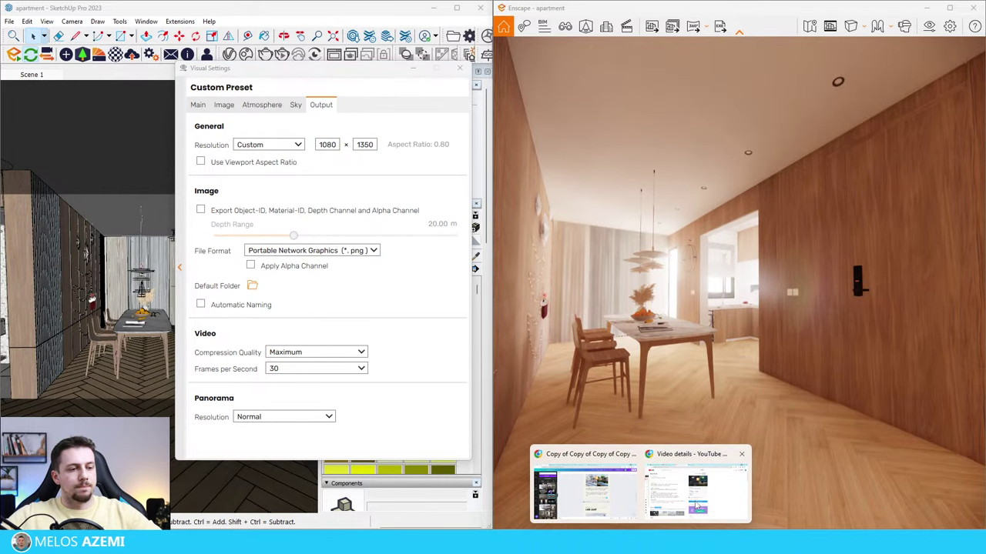
left_click(622, 515)
left_click_drag(809, 6, 985, 240)
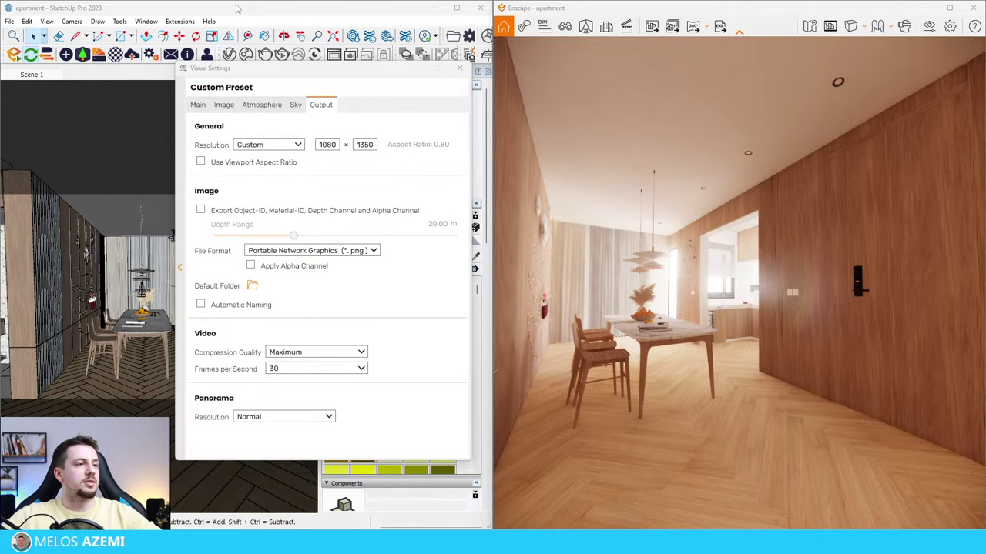
Step: Show the safe frame in the render view and set the camera projection to Two-Point
left_click_drag(294, 70, 265, 56)
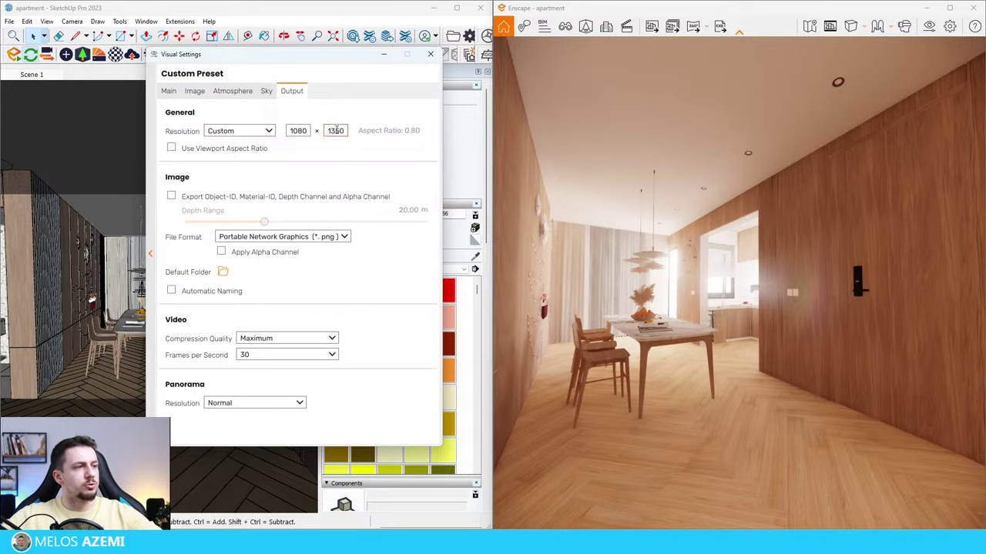
left_click(832, 29)
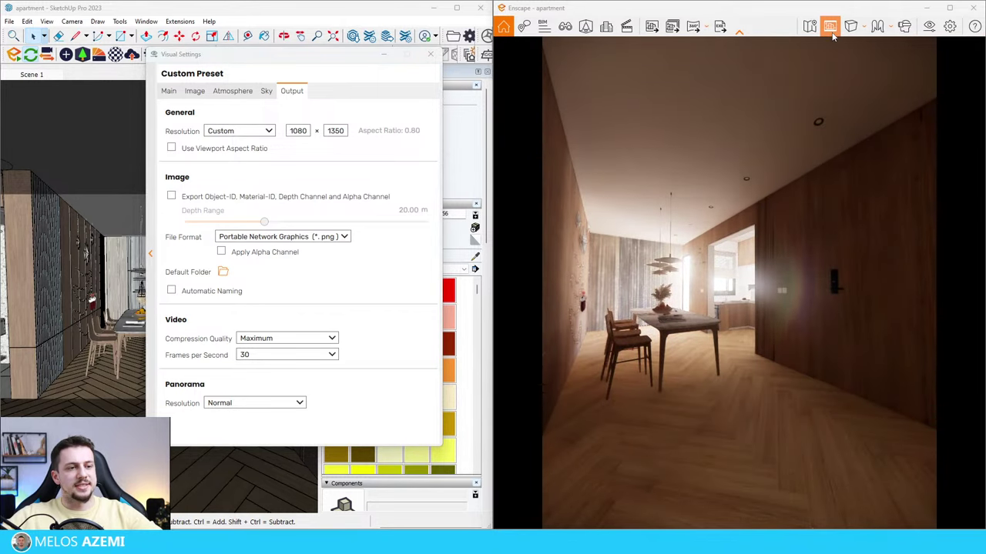
left_click(169, 91)
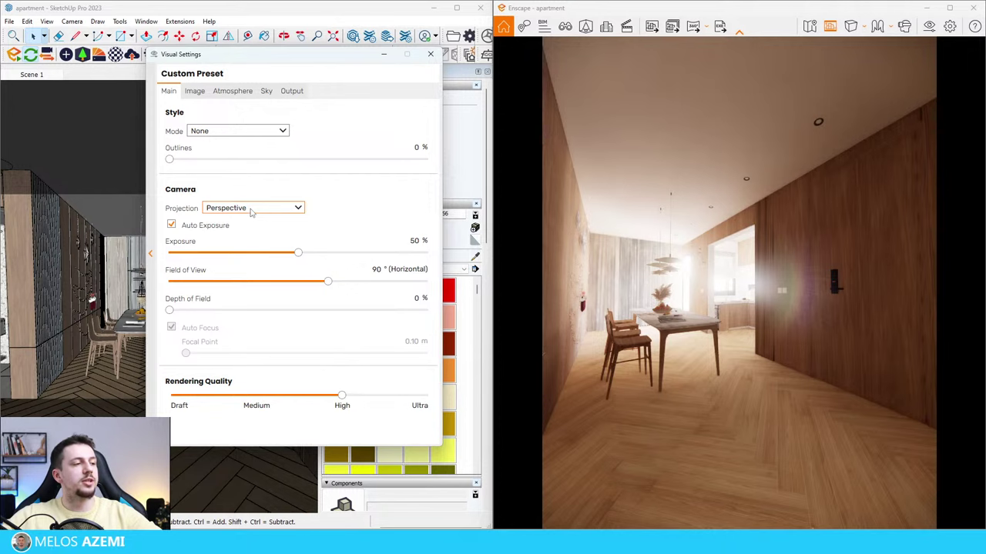
left_click(252, 212)
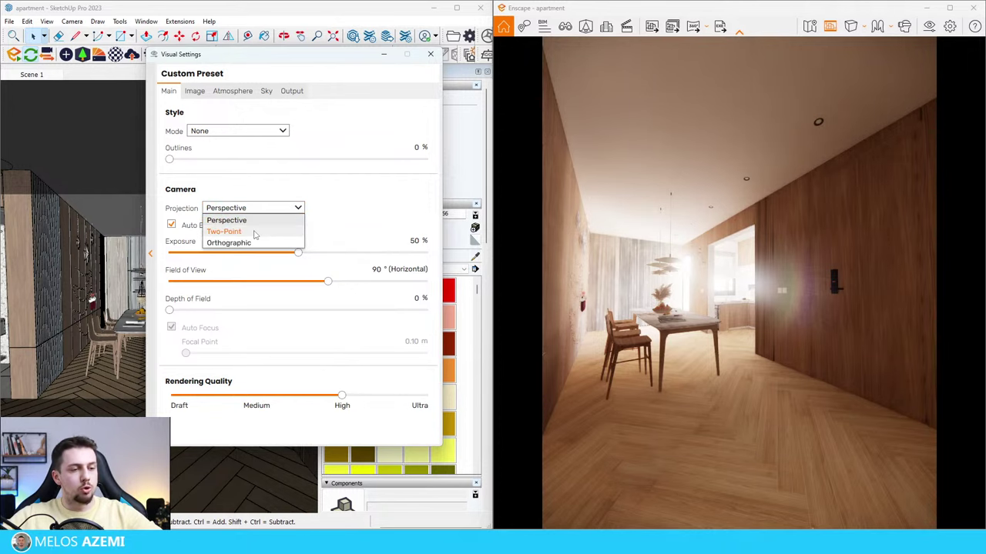
left_click(254, 232)
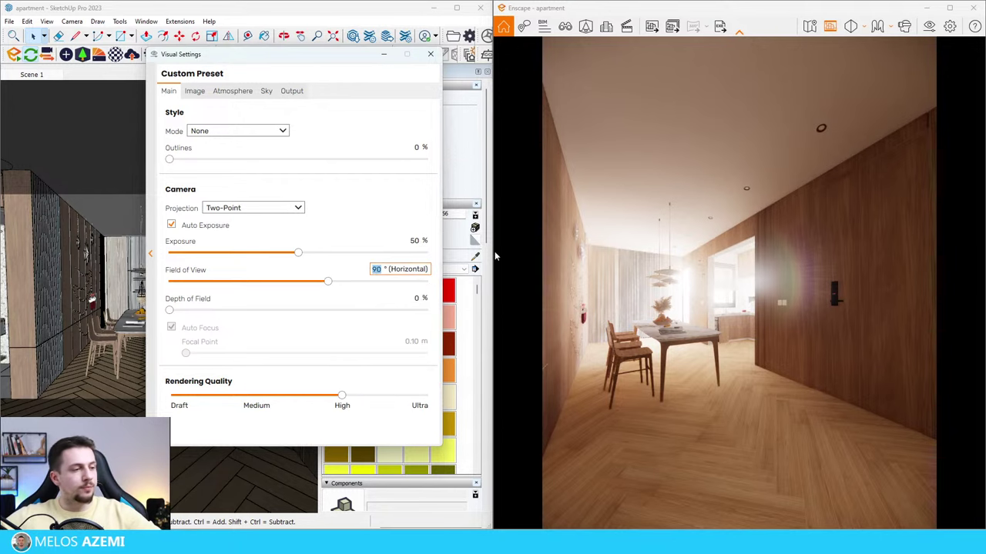
Step: Try a horizontal field of view of 60°, and set it to 45°
type("60")
key("Return")
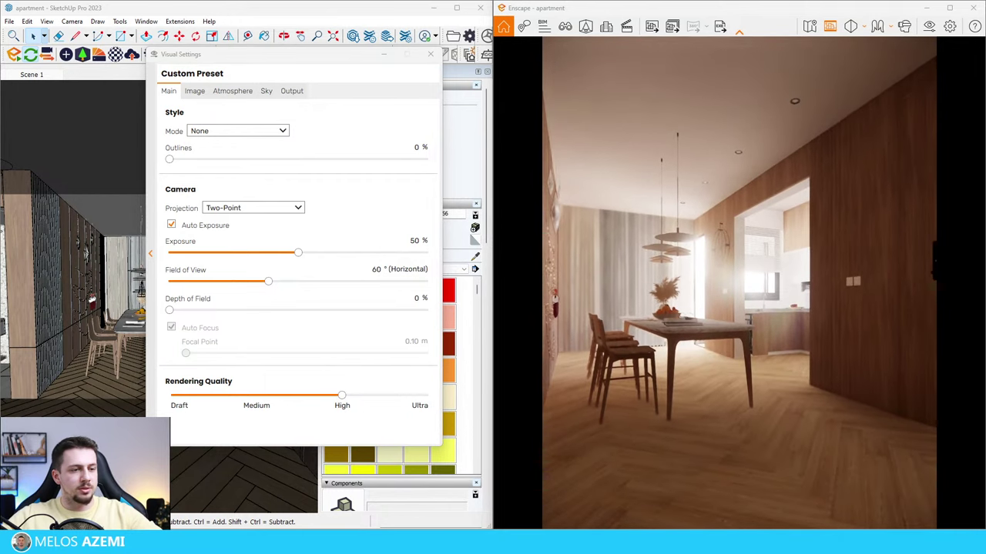
left_click(386, 269)
type("45")
key("Return")
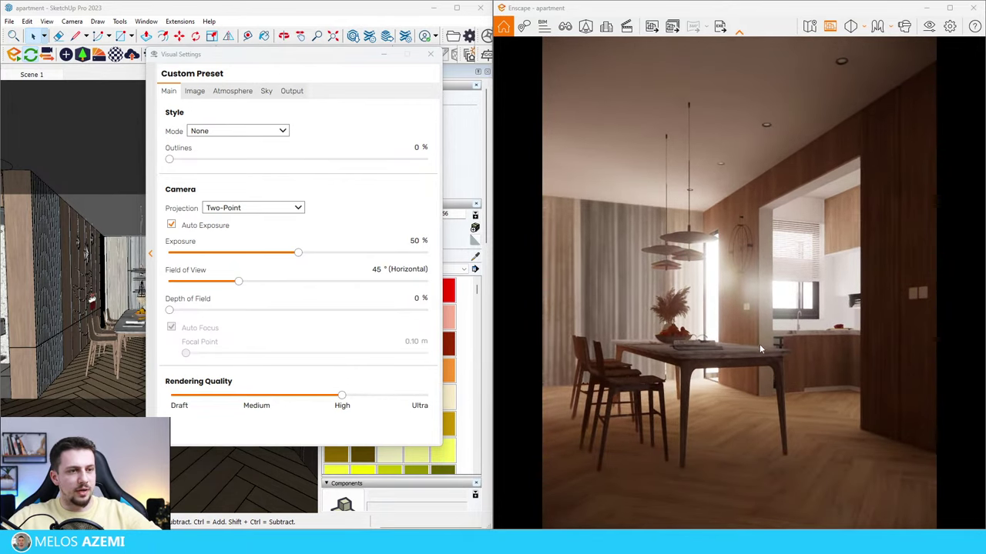
Step: Create a view named Camera 1 from the current camera, activate it and close the view management
left_click(587, 31)
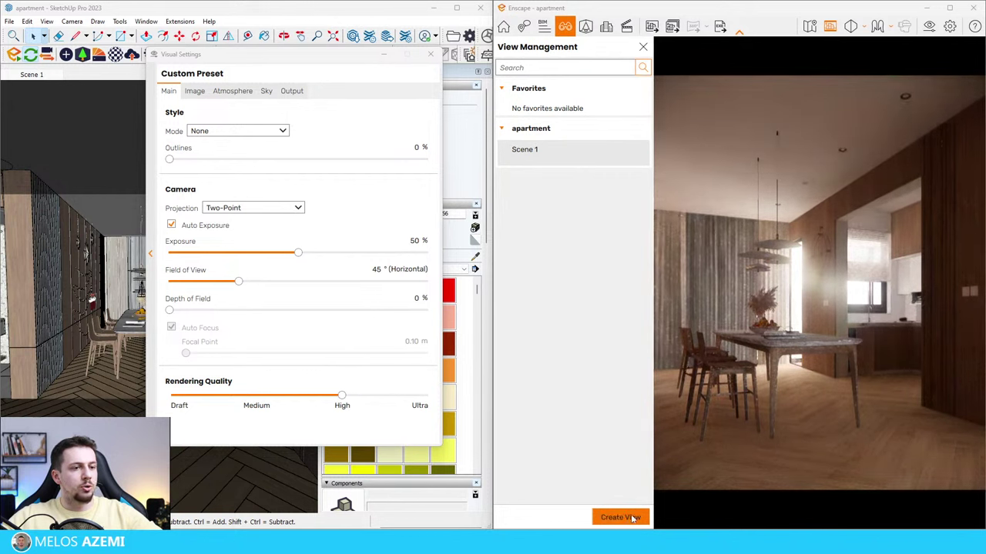
left_click(621, 517)
triple_click(533, 85)
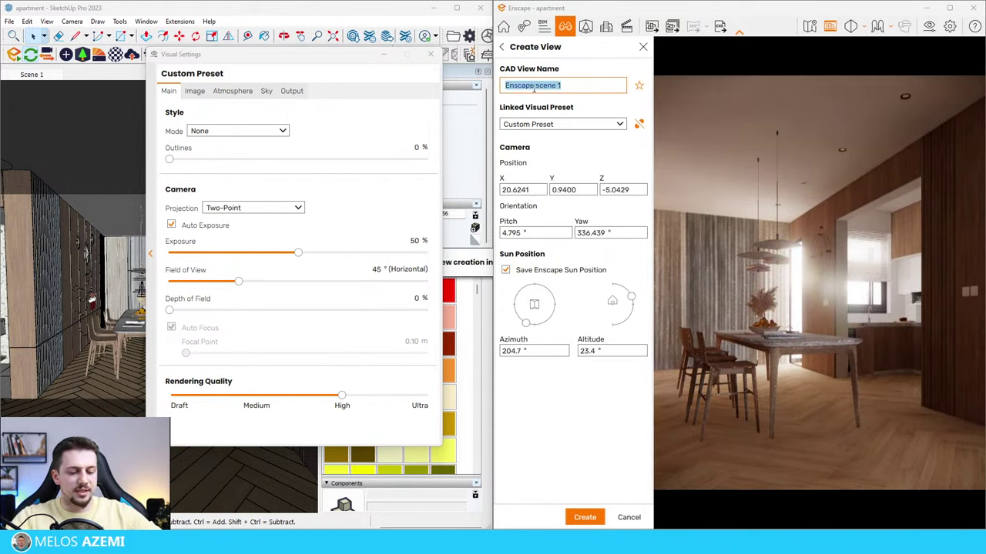
type("Camera")
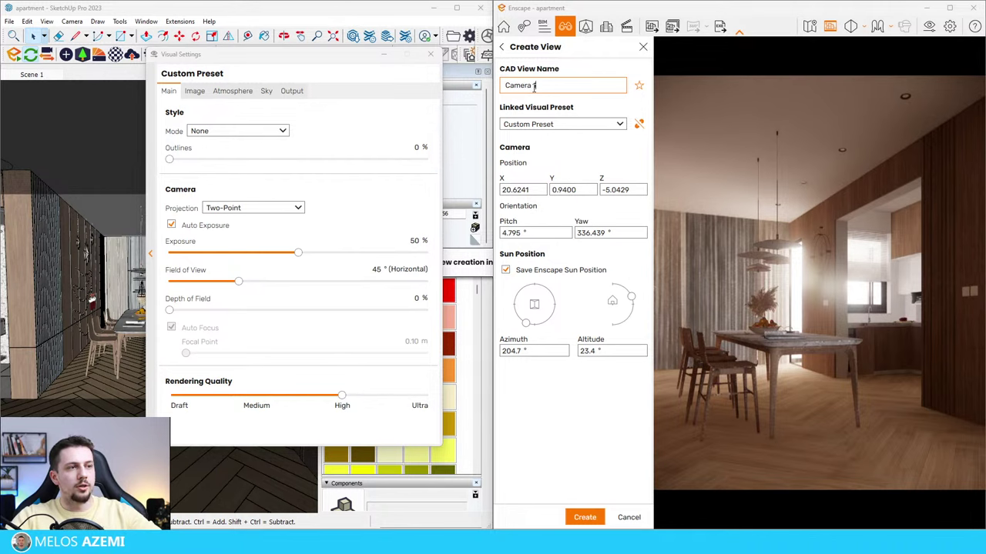
key("Return")
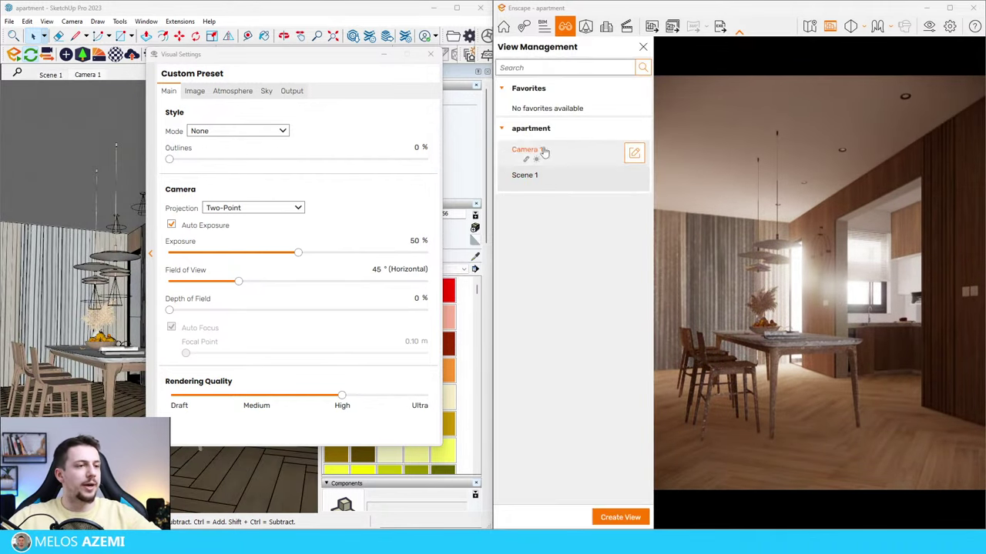
left_click(578, 153)
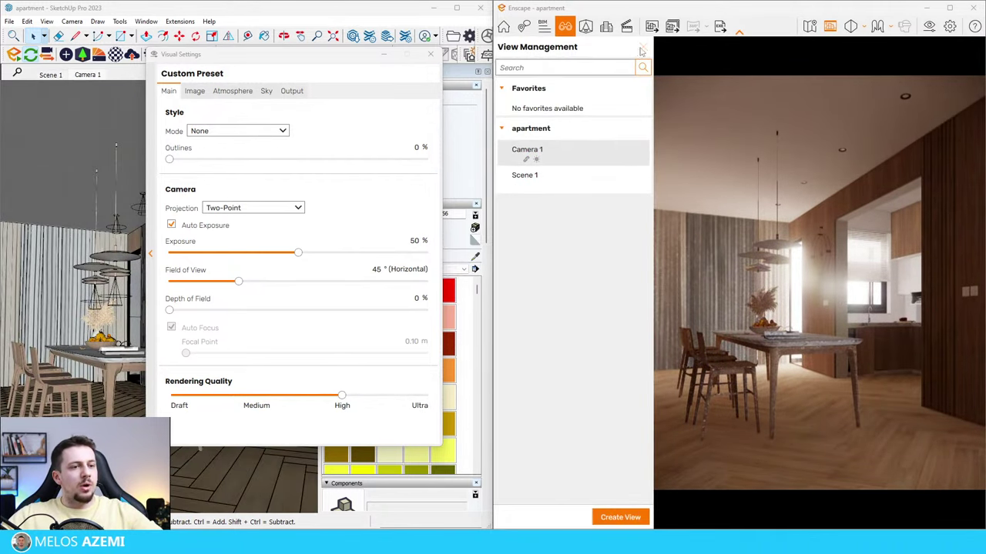
left_click(639, 49)
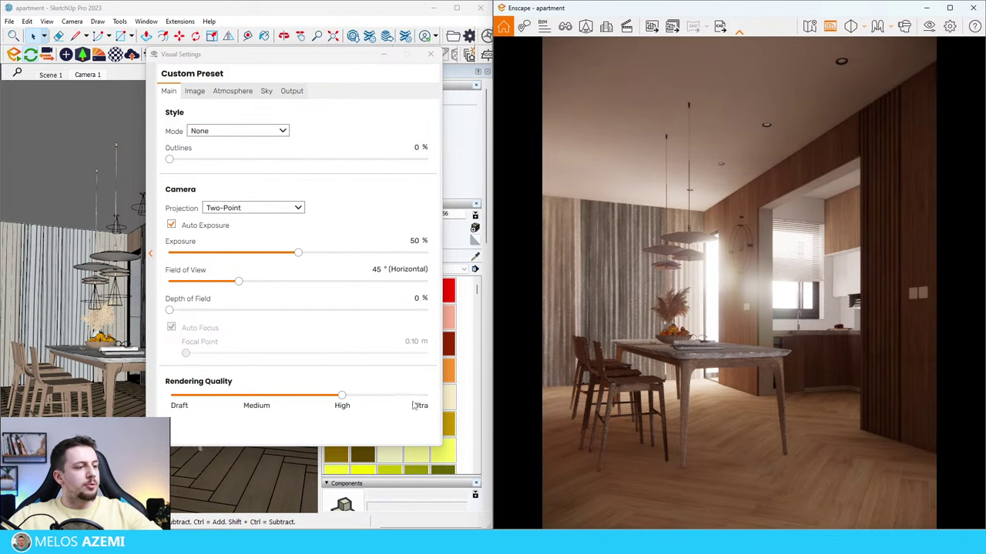
Step: Set the rendering quality to Ultra and minimise the visual settings
left_click(414, 405)
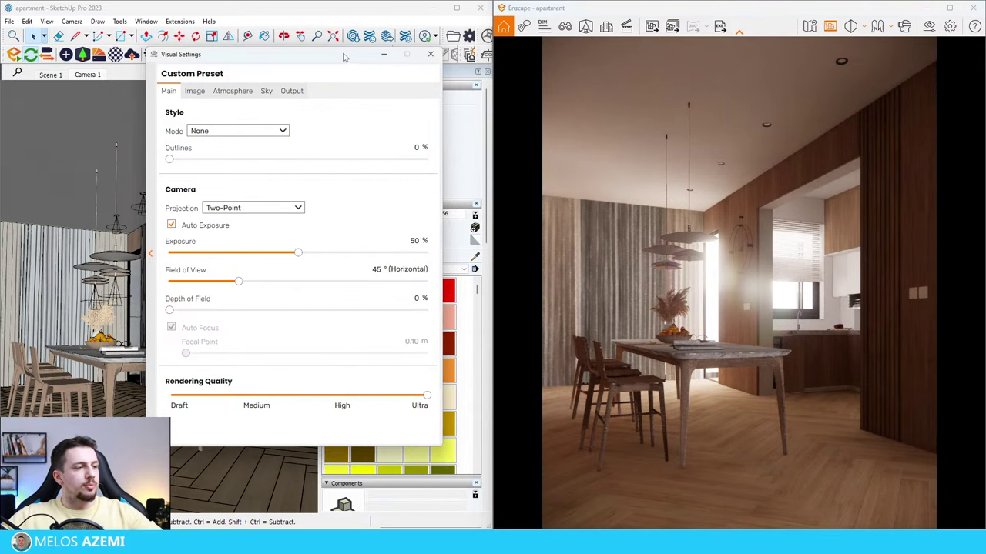
left_click(383, 54)
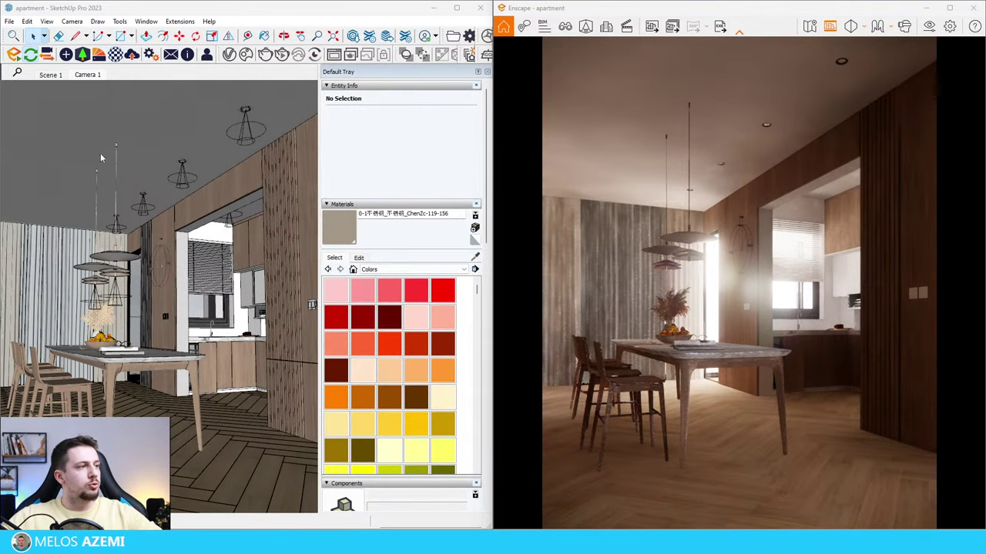
Step: Sample the curtain material into the Enscape material editor and load mostly opaque mesh.jpg as its Cutout transparency texture
left_click(114, 54)
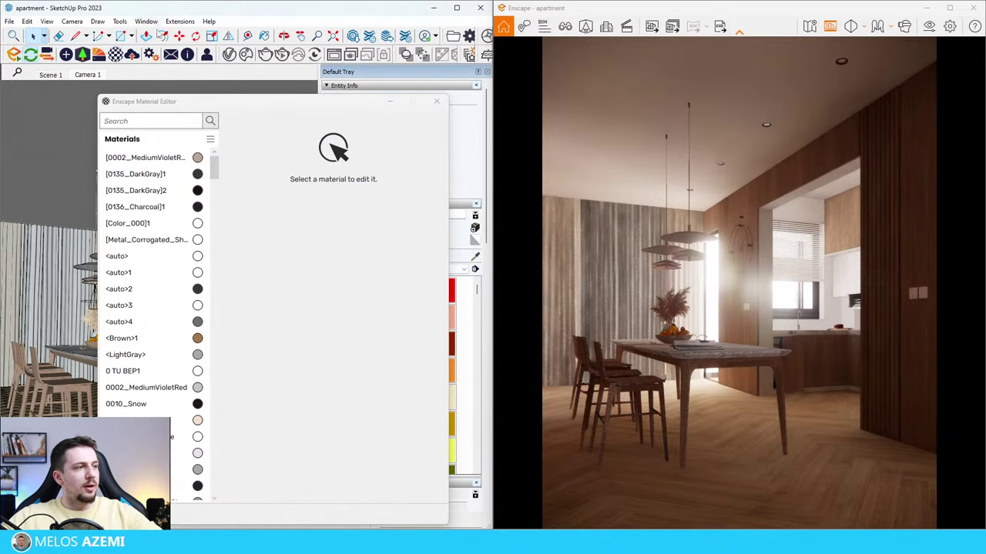
left_click_drag(172, 104, 242, 100)
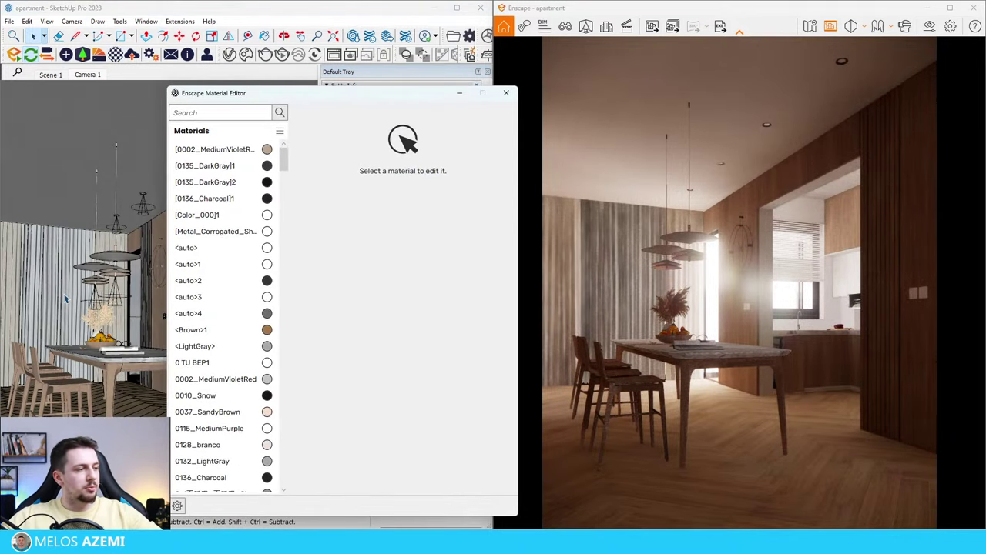
key("b")
left_click(69, 266, "alt")
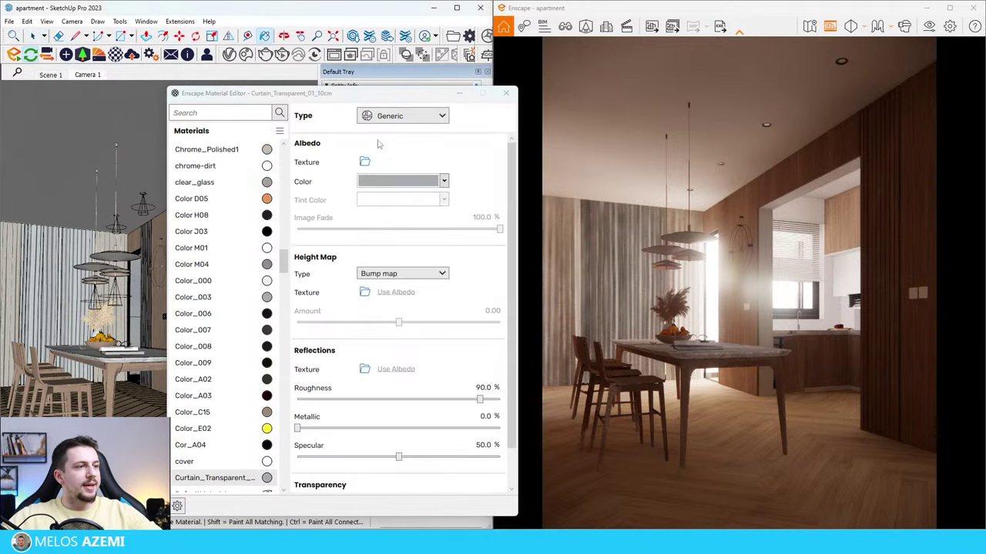
left_click_drag(370, 95, 357, 68)
scroll(363, 432, "down", 2)
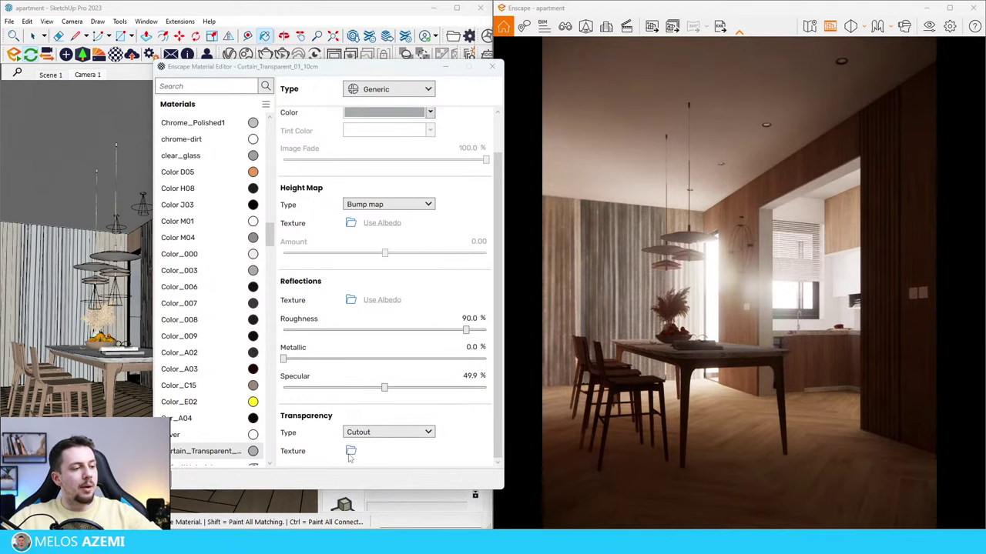
left_click(351, 452)
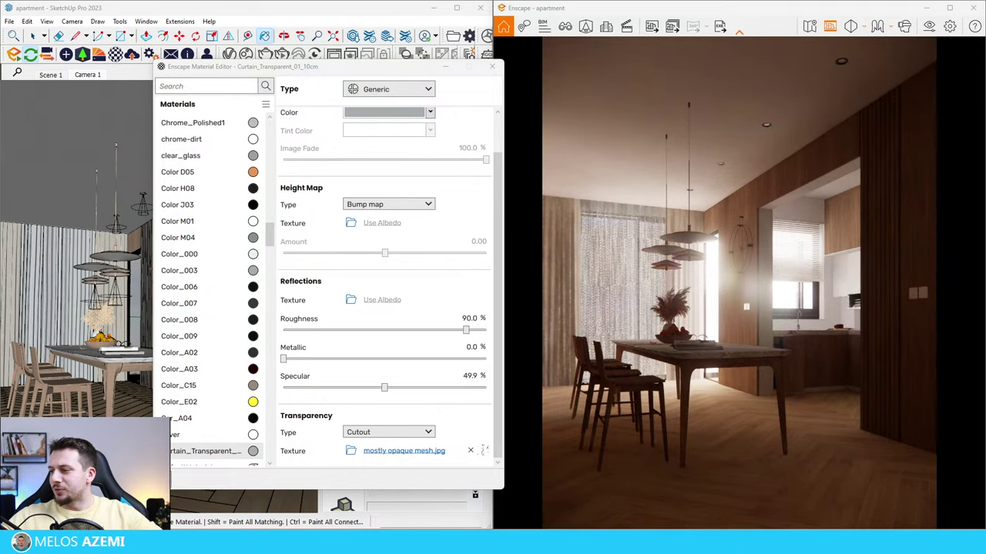
Step: Change the Curtain_Transparent_01_10cm material type to Foliage and close the material editor
left_click_drag(374, 67, 299, 54)
left_click(311, 75)
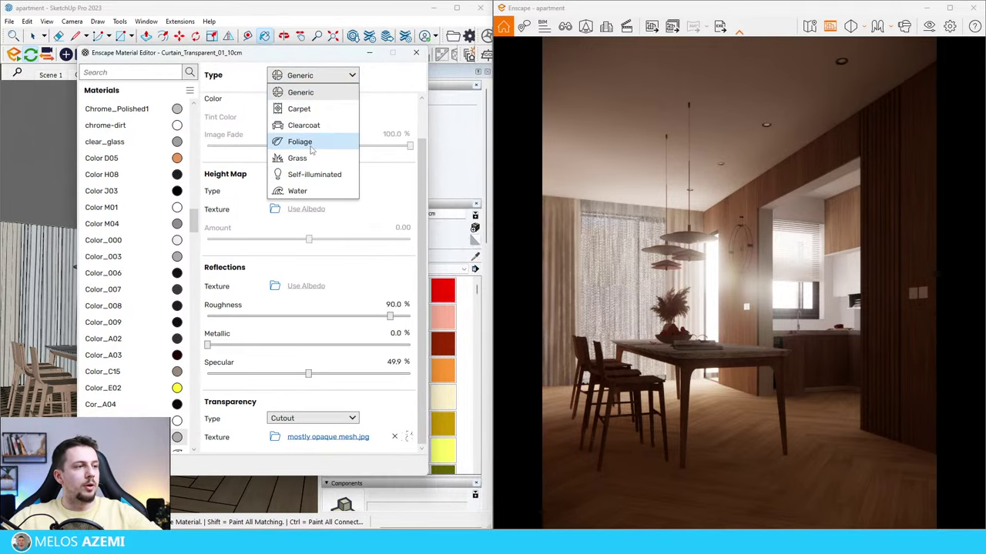
left_click(308, 91)
left_click_drag(293, 56, 270, 56)
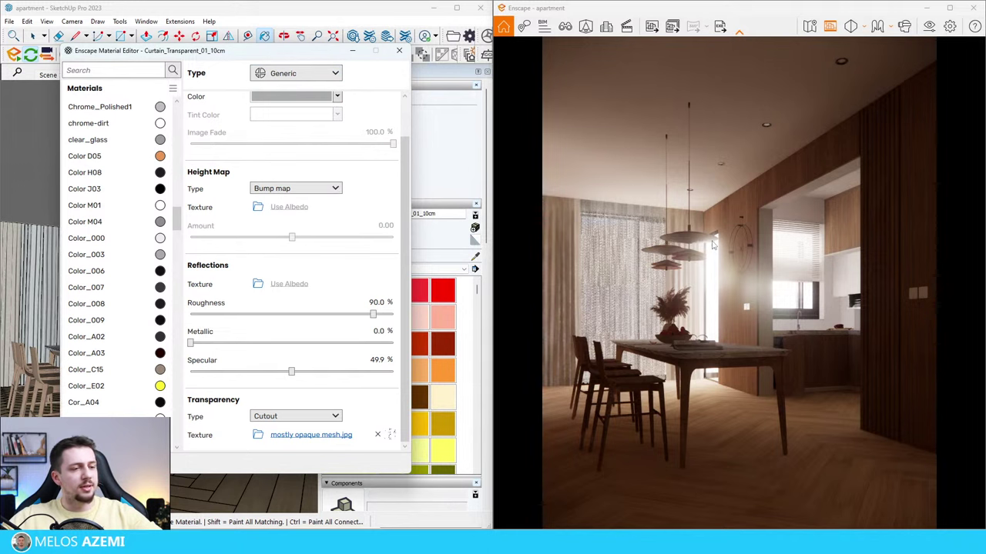
left_click(295, 74)
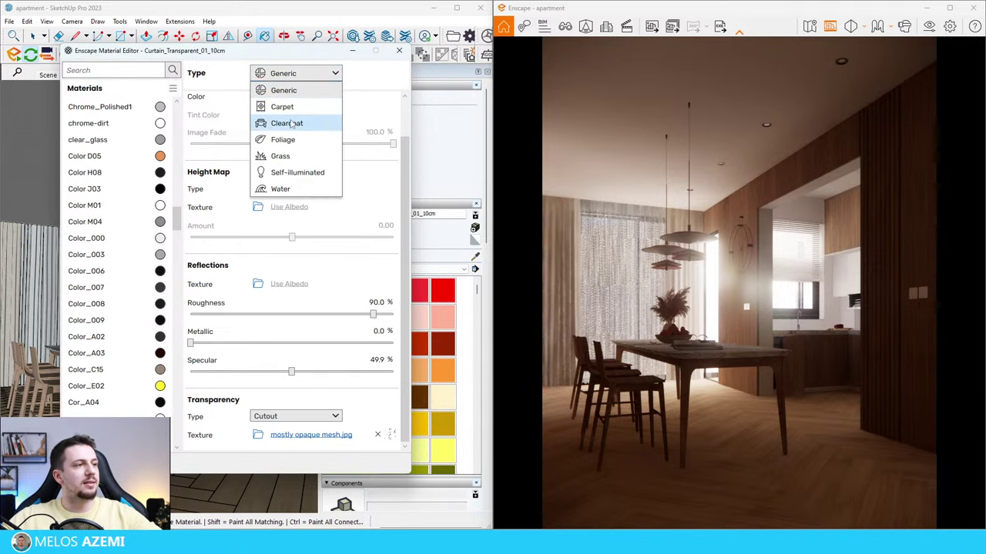
left_click(311, 136)
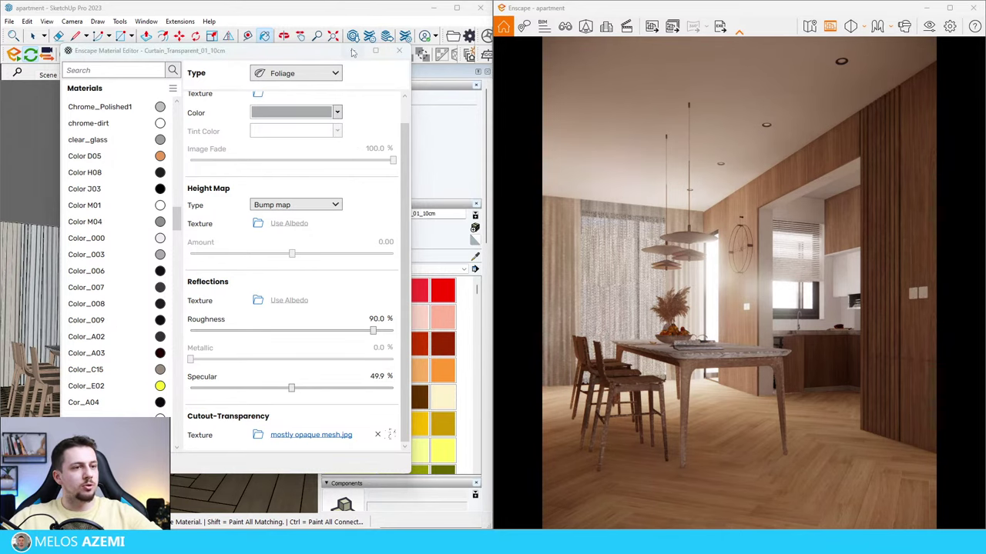
left_click(399, 50)
Step: Inspect the curtained windows from outside the model, restore the Camera 1 view in the Enscape renderer and close the view management
left_click(33, 38)
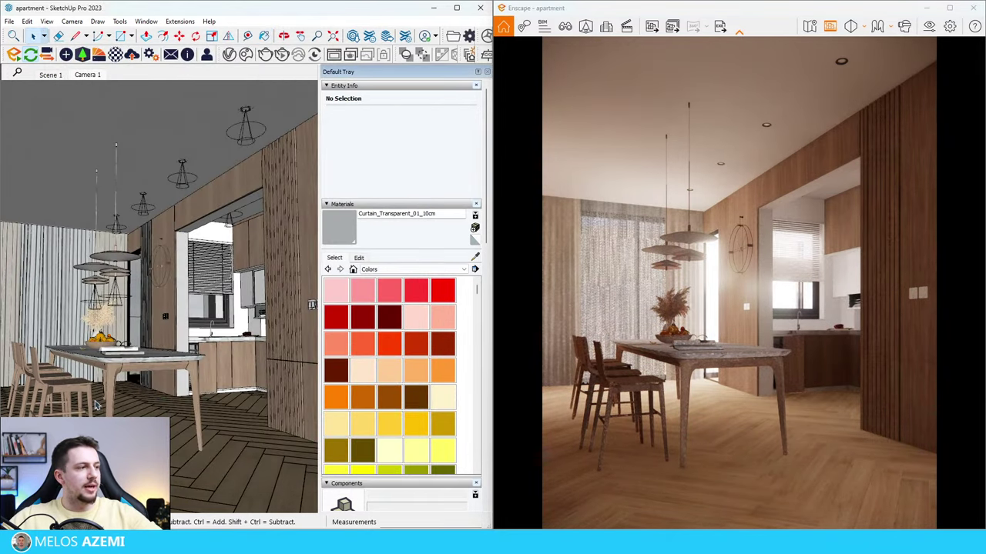
scroll(34, 324, "up", 6)
mouse_move(38, 299)
middle_mouse_down()
mouse_move(50, 316)
mouse_move(528, 385)
middle_mouse_up()
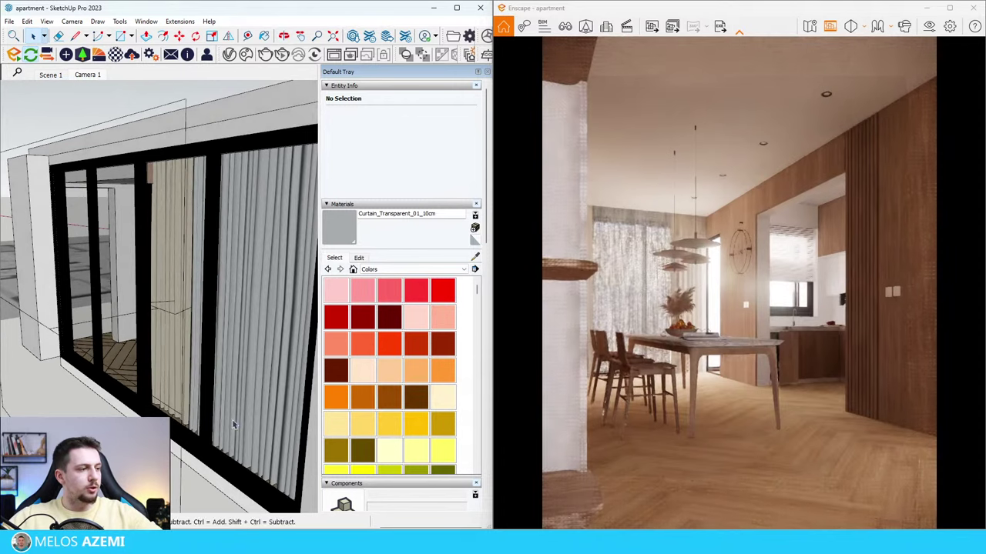
scroll(235, 423, "down", 5)
left_click(565, 26)
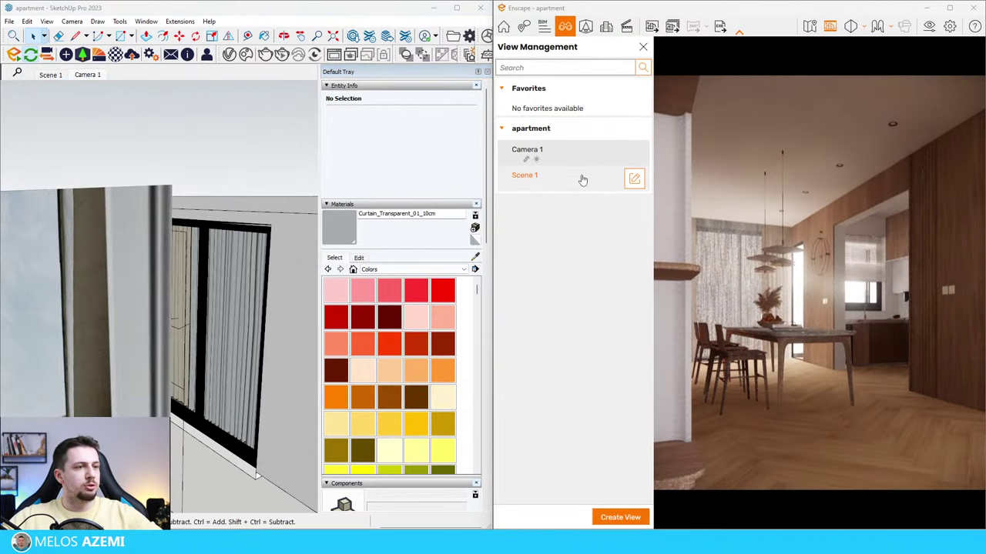
left_click(587, 154)
left_click(642, 47)
Step: Remove the vertical backdrop image standing outside the apartment's window wall
scroll(23, 311, "up", 6)
mouse_move(8, 311)
middle_mouse_down()
mouse_move(121, 370)
mouse_move(301, 400)
mouse_move(485, 408)
middle_mouse_up()
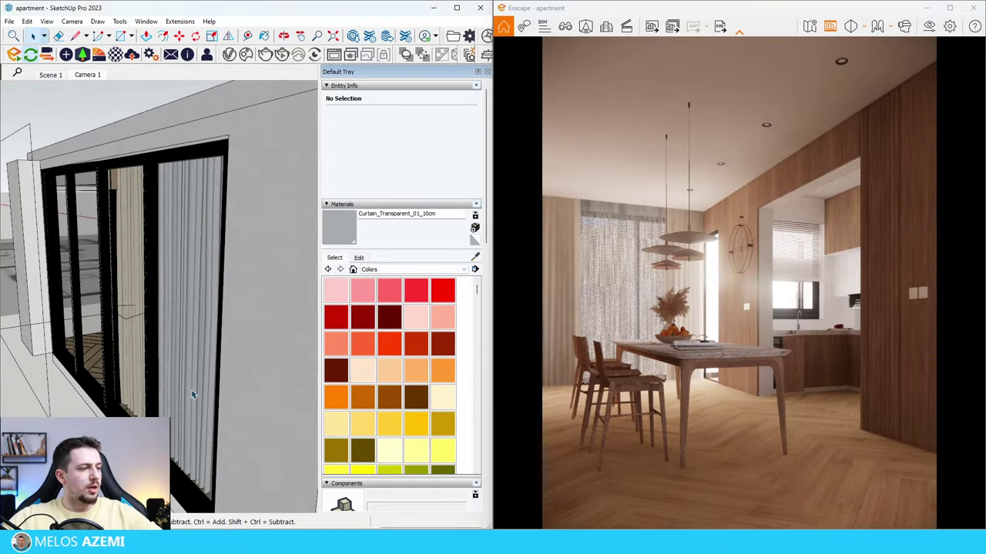
scroll(195, 393, "down", 5)
middle_click_drag(198, 336, 114, 373)
scroll(112, 371, "up", 5)
scroll(96, 356, "down", 7)
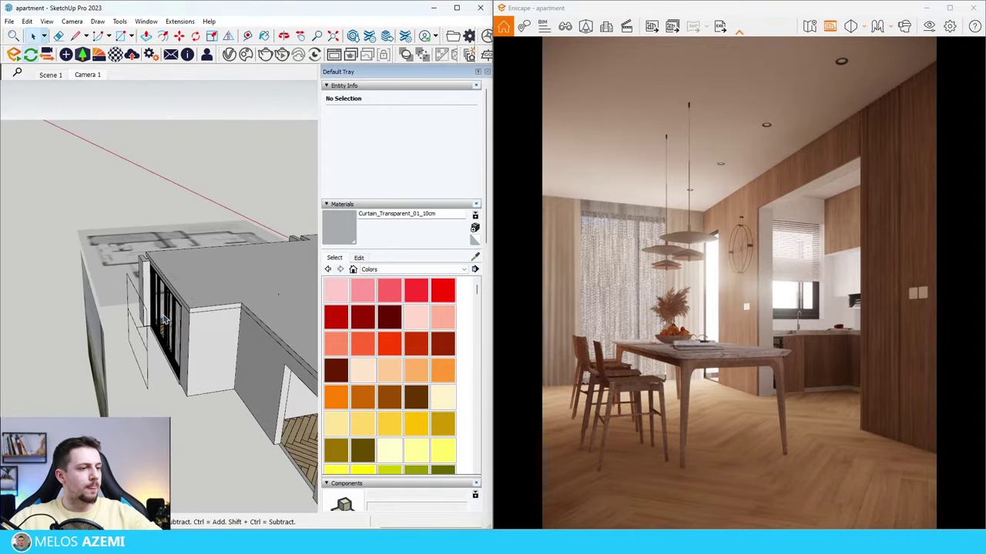
scroll(156, 331, "up", 6)
scroll(126, 309, "down", 5)
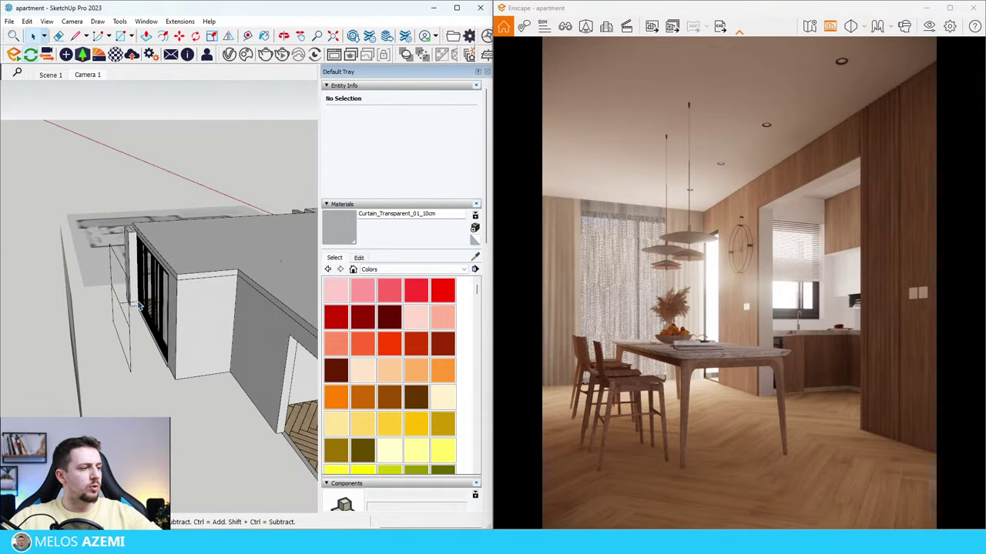
left_click(65, 347)
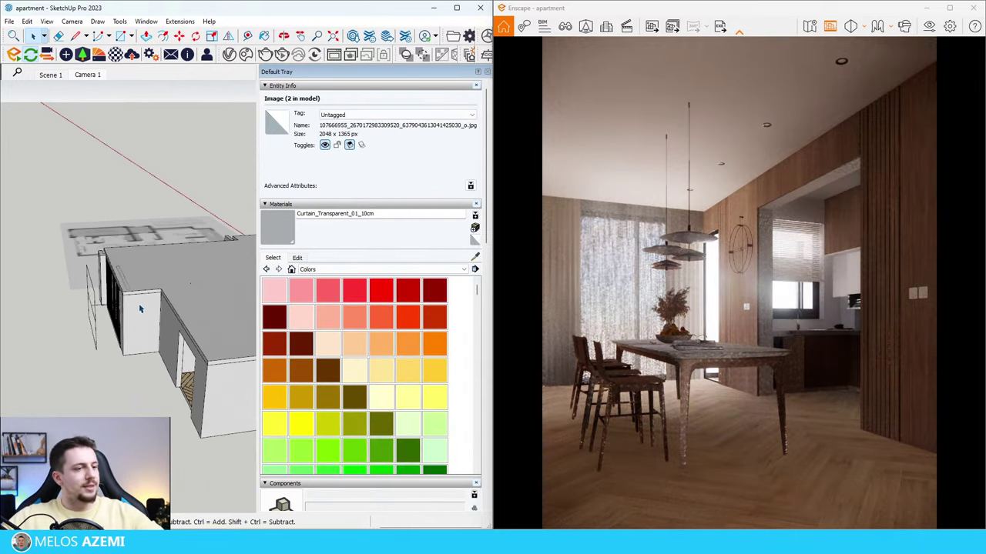
Step: Draw guide lines from the window's base about 4 m outward, about 2 m up, and about 4 m back to the glass
scroll(61, 303, "up", 3)
scroll(158, 351, "up", 1)
key("l")
middle_click_drag(123, 281, 86, 298)
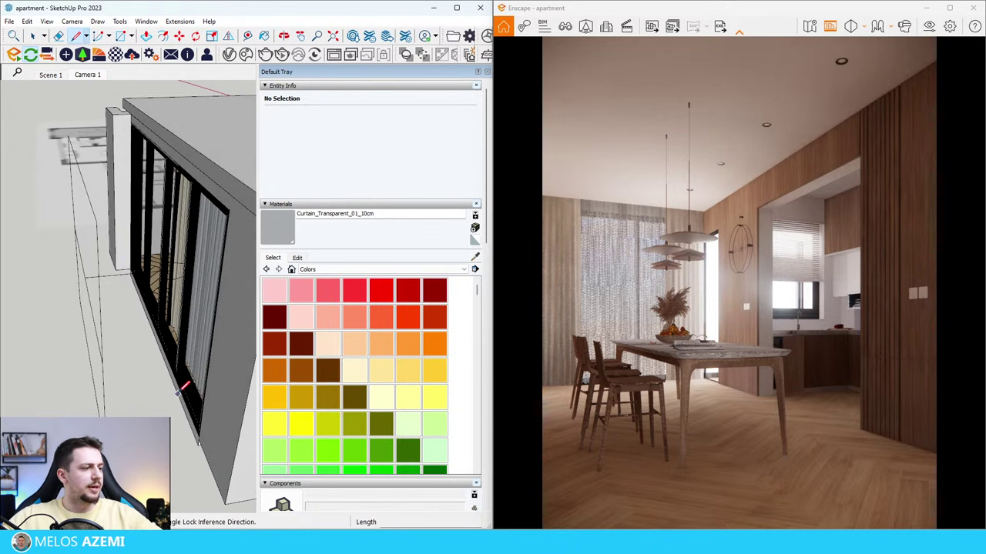
scroll(184, 389, "up", 3)
left_click(184, 387)
scroll(184, 388, "down", 5)
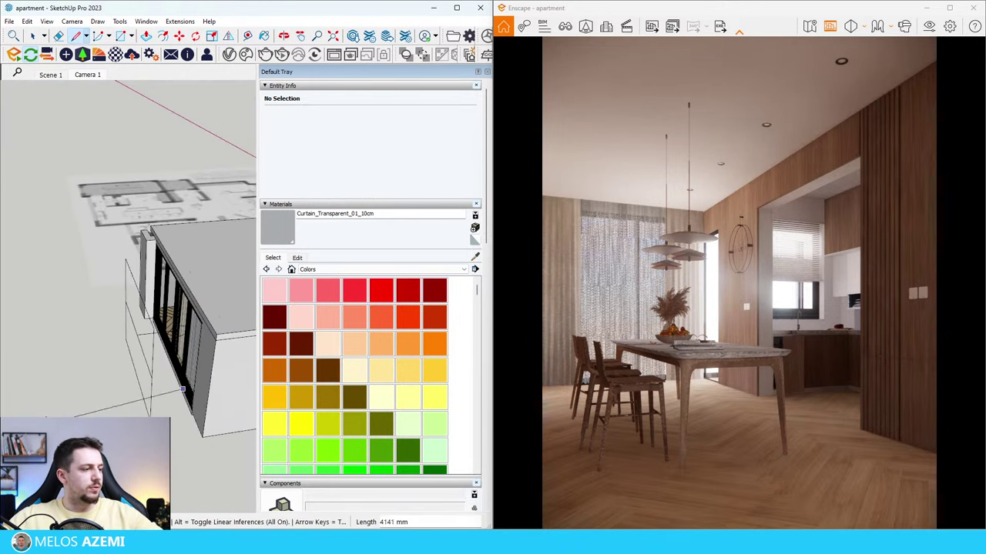
left_click(39, 403)
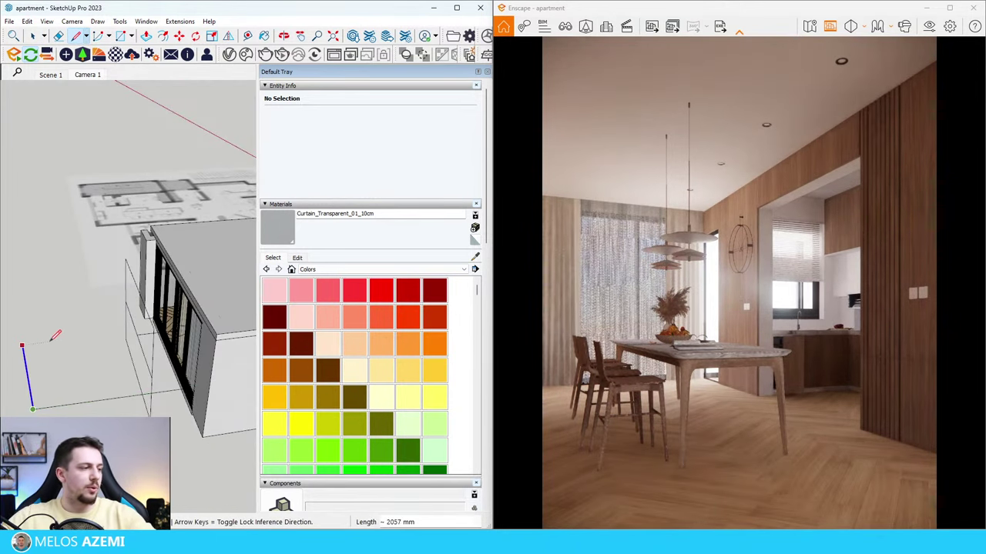
middle_click_drag(53, 339, 42, 317)
left_click(74, 316)
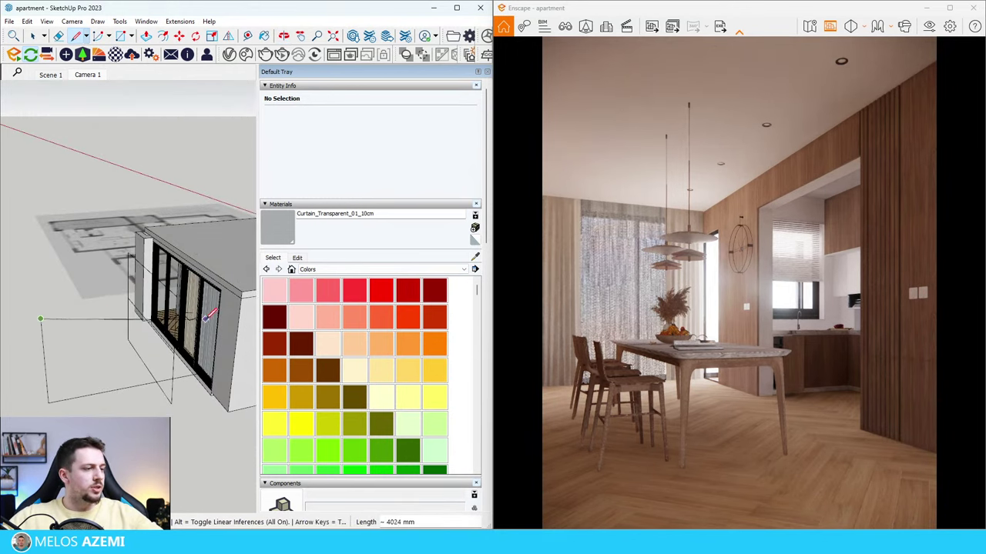
left_click(198, 317)
Step: Place an Enscape spot light at the outer end of the upper guide line, aimed at the window glass
key("space")
left_click(66, 54)
left_click(178, 143)
left_click(42, 320)
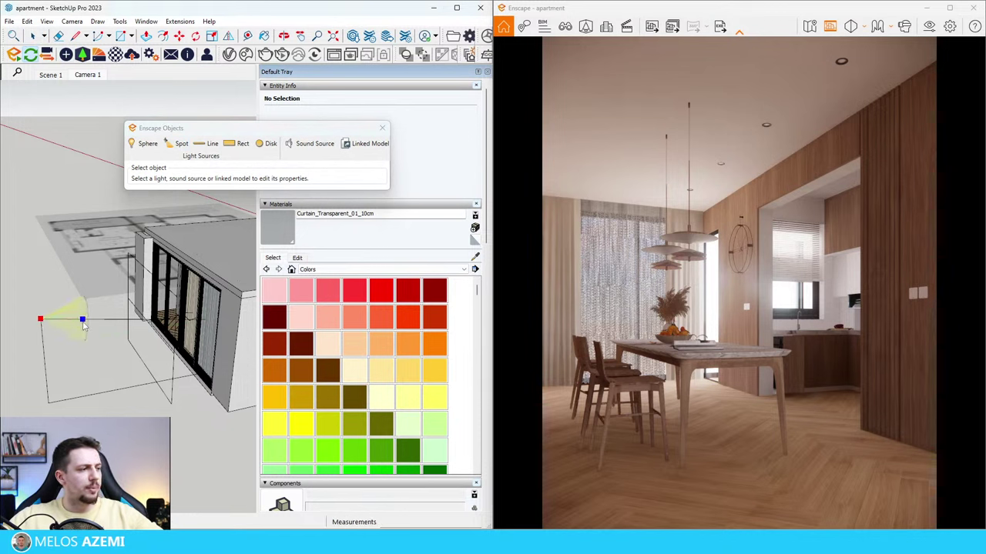
left_click(84, 329)
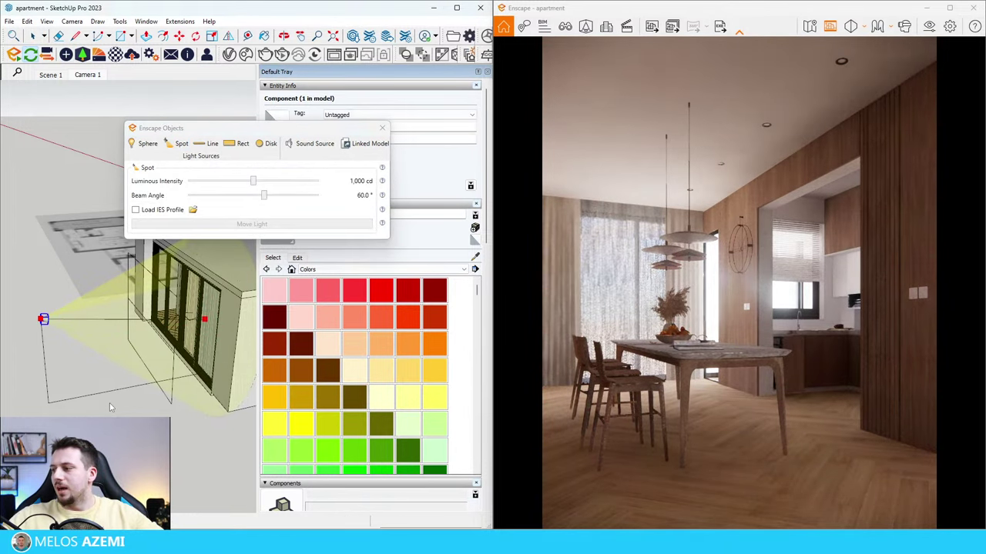
Step: Set the spot light's beam angle to 86.1°
scroll(33, 283, "up", 4)
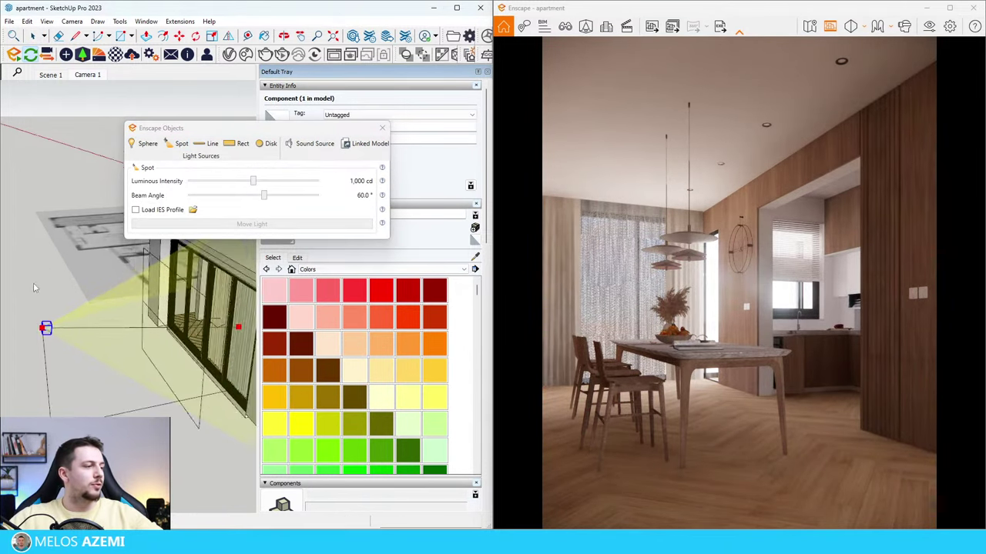
scroll(50, 320, "down", 3)
scroll(75, 347, "up", 2)
mouse_move(75, 347)
middle_mouse_down()
mouse_move(131, 341)
mouse_move(87, 355)
middle_mouse_up()
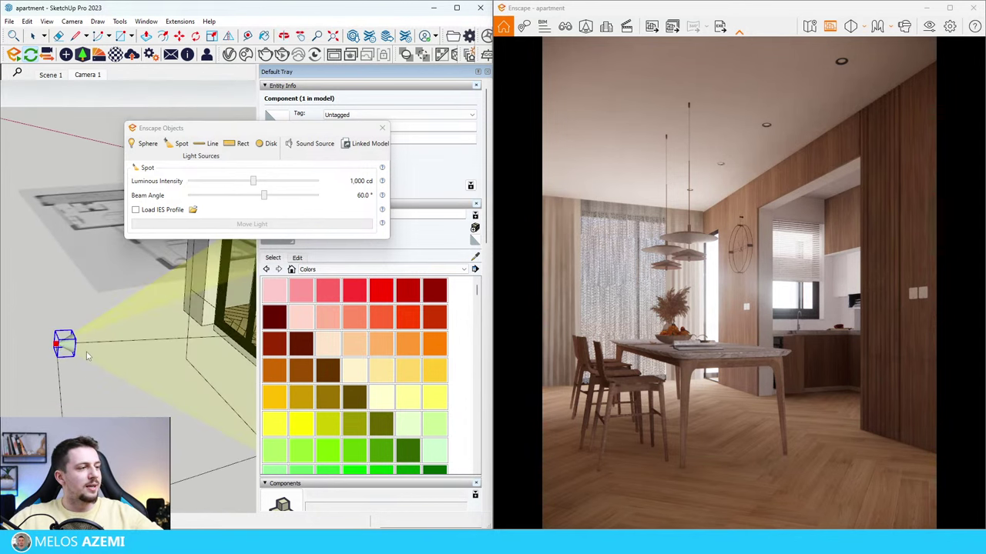
left_click_drag(265, 196, 312, 208)
Step: Copy the spot light four times in a row parallel to the window, spaced about 324 mm apart
mouse_move(49, 323)
middle_mouse_down()
mouse_move(83, 326)
mouse_move(183, 380)
mouse_move(170, 355)
middle_mouse_up()
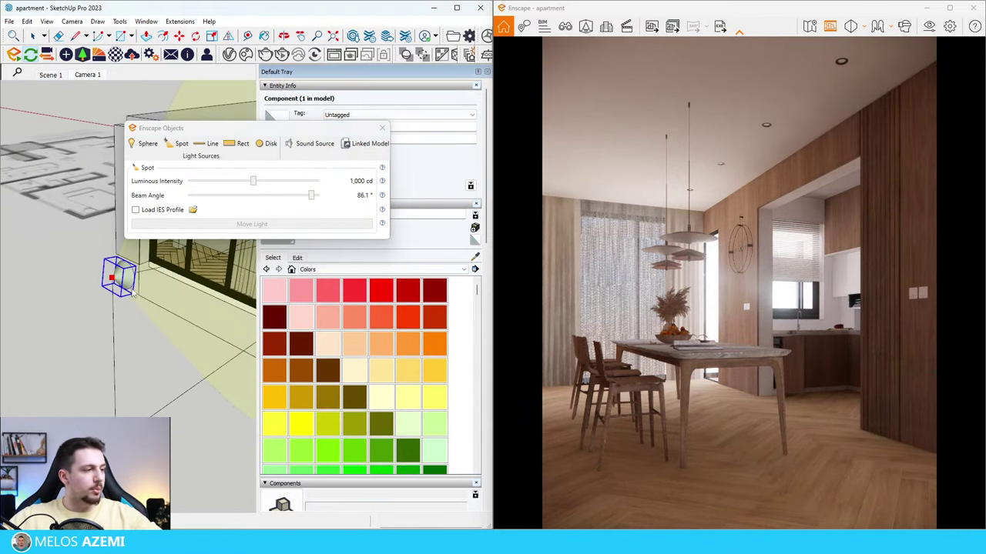
key("m")
scroll(127, 295, "up", 2)
key("ctrl")
left_click(110, 309)
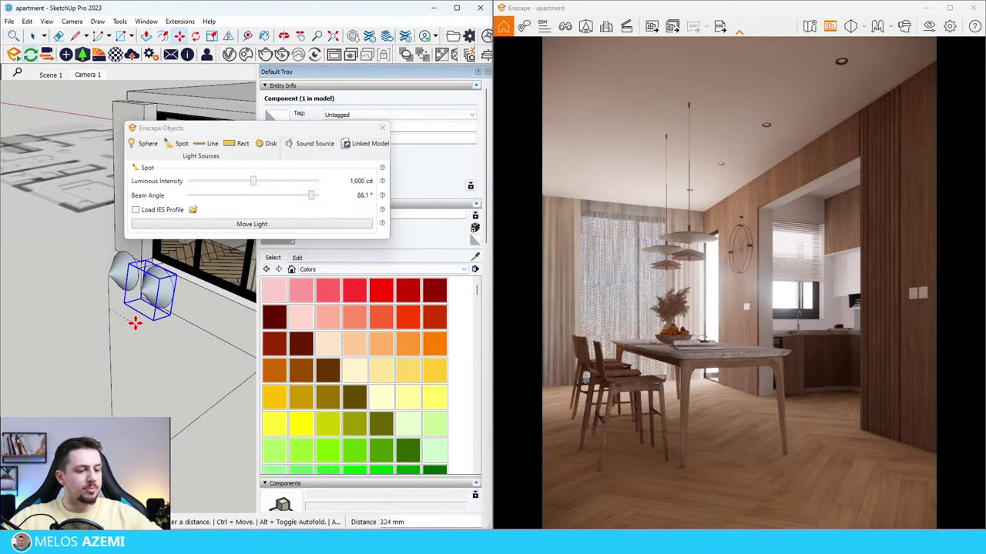
left_click(135, 323)
type("4x")
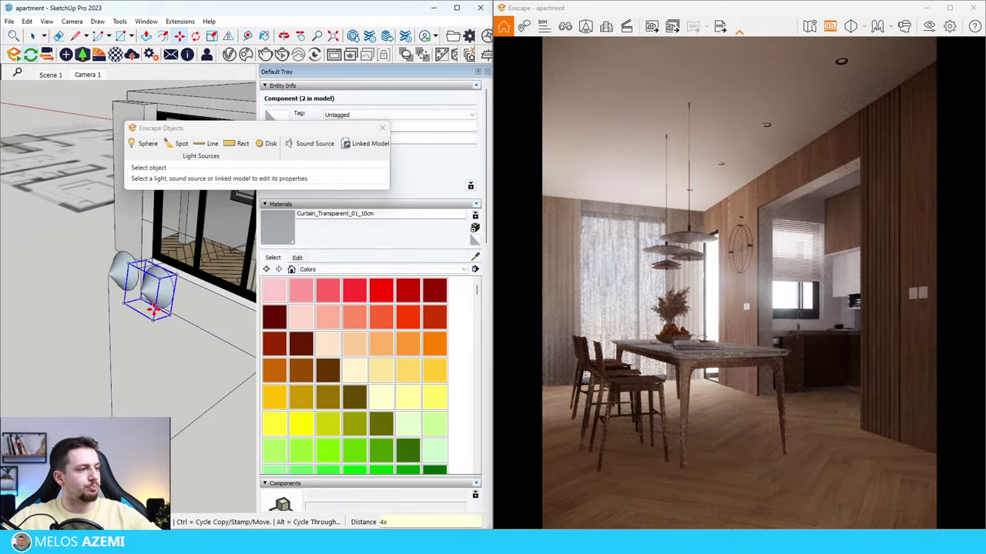
key("Return")
Step: Save the apartment model
middle_click_drag(150, 323, 4, 23)
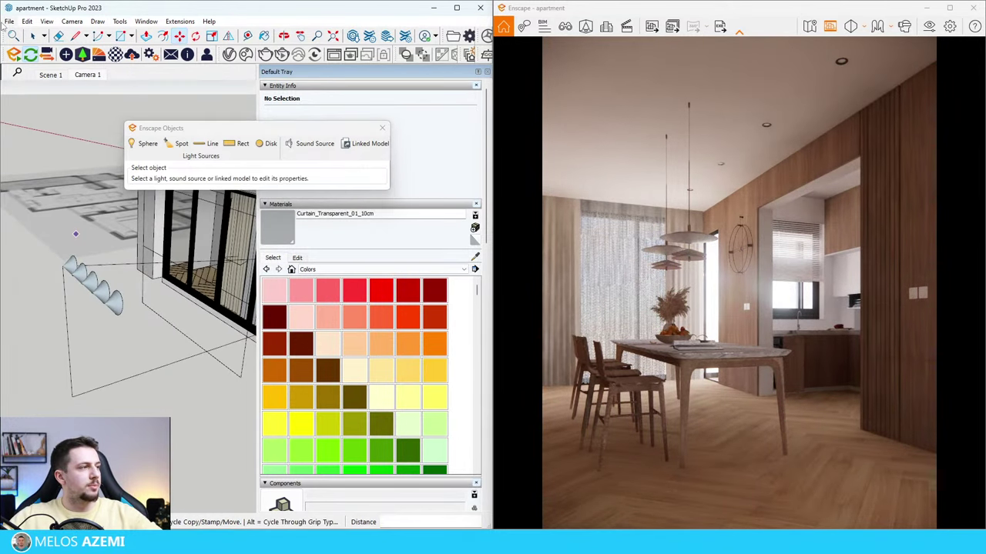
left_click(9, 21)
left_click(29, 74)
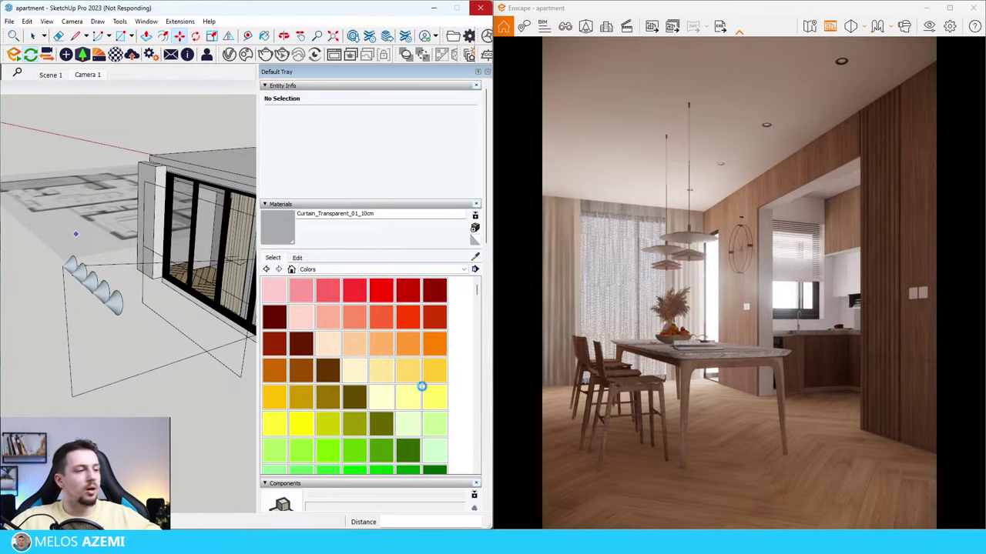
Step: Try to copy the row of five spot lights straight down to form a second row
left_click(113, 306)
scroll(113, 308, "up", 2)
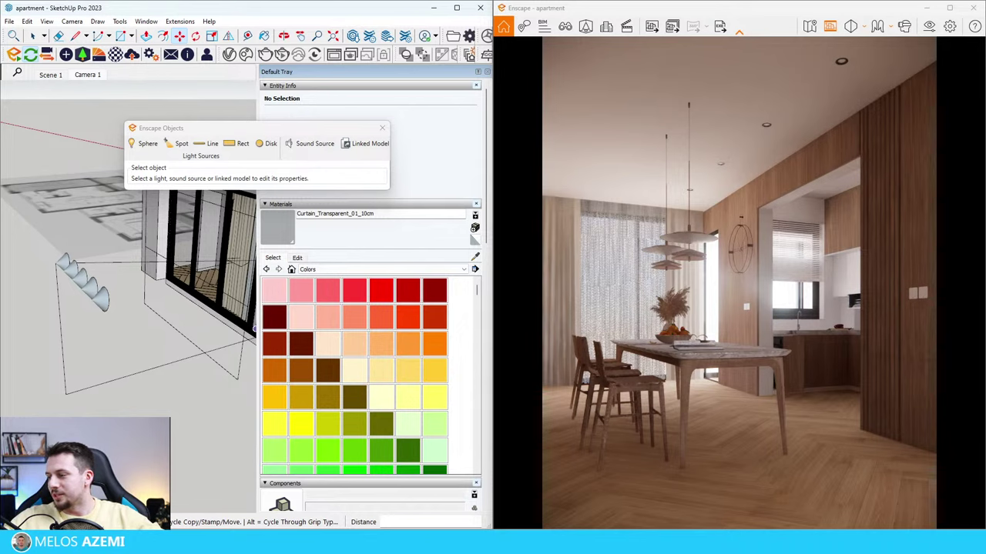
scroll(61, 259, "up", 2)
scroll(63, 260, "down", 4)
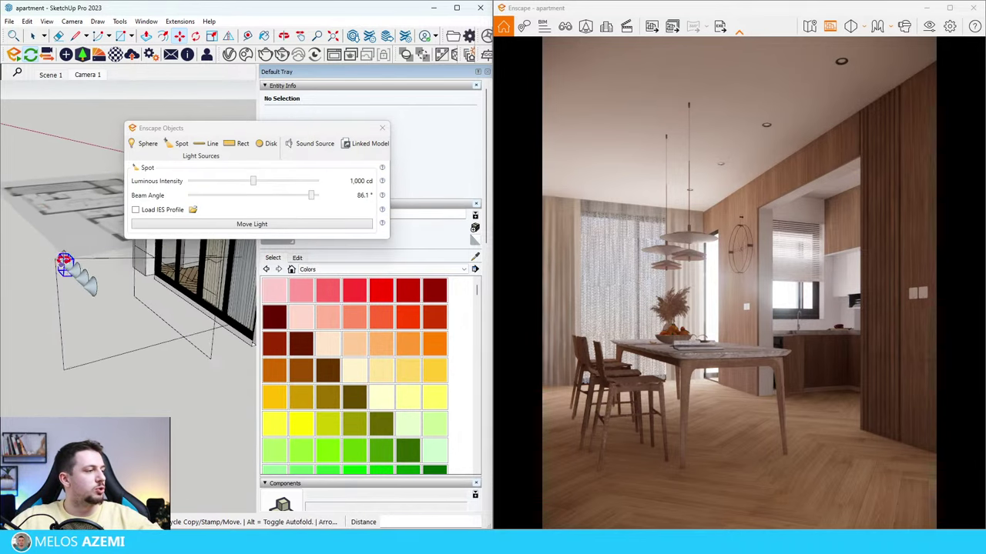
key("space")
left_click_drag(41, 245, 87, 294)
scroll(58, 286, "up", 3)
middle_click_drag(59, 286, 63, 258)
key("m")
scroll(53, 227, "down", 2)
key("ctrl")
left_click(56, 220)
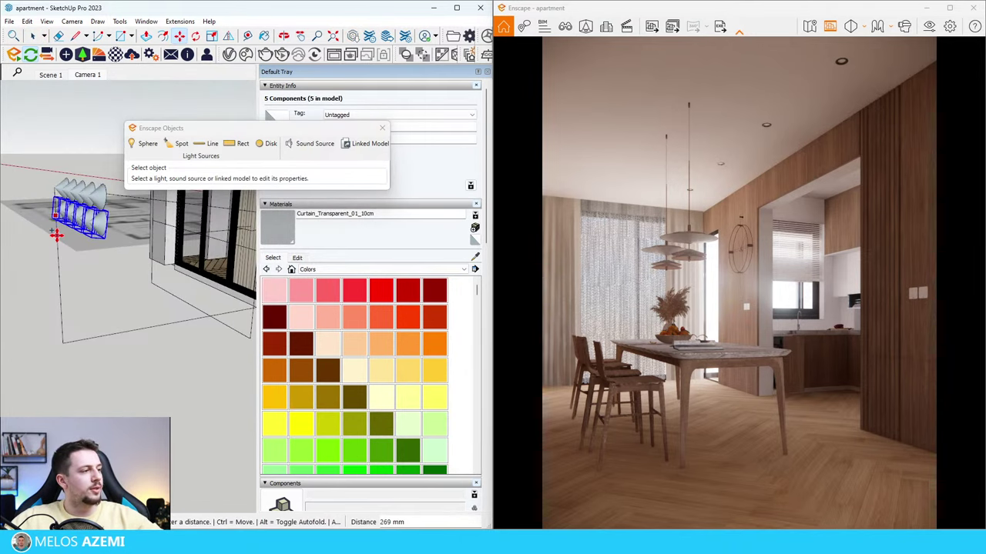
left_click(57, 239)
key("space")
left_click(95, 225)
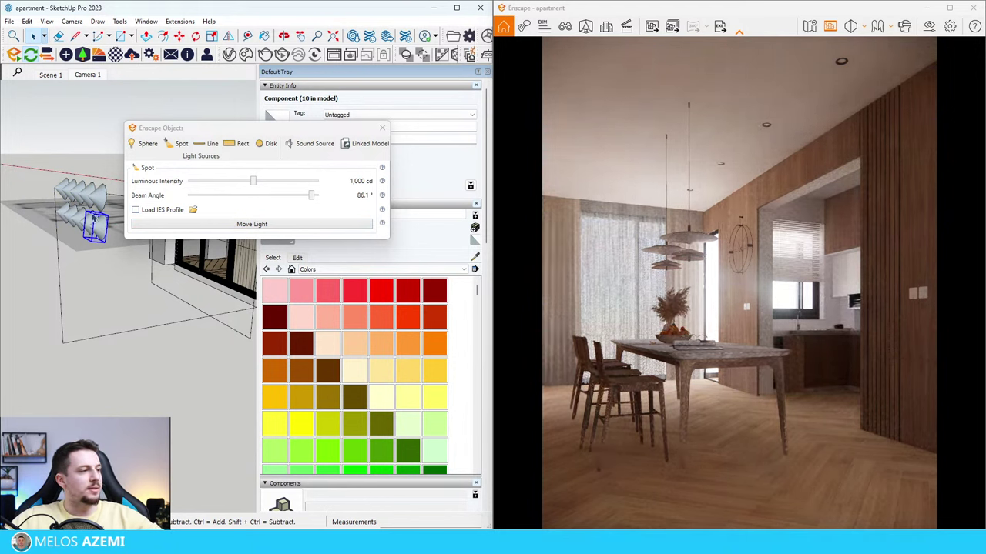
Step: Copy the row of five spot lights straight down four times, spaced about 351 mm apart
left_click(57, 259)
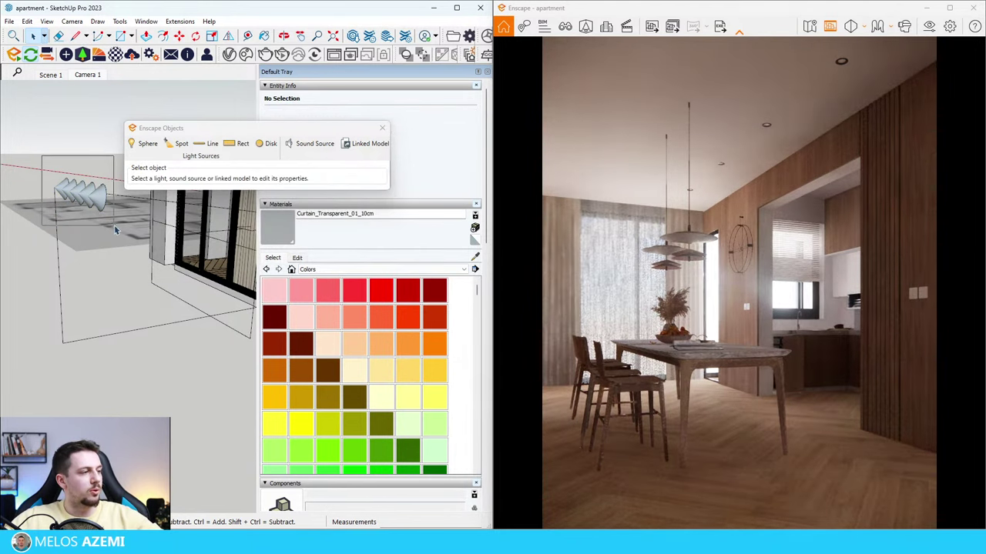
key("m")
key("ctrl")
left_click(55, 213)
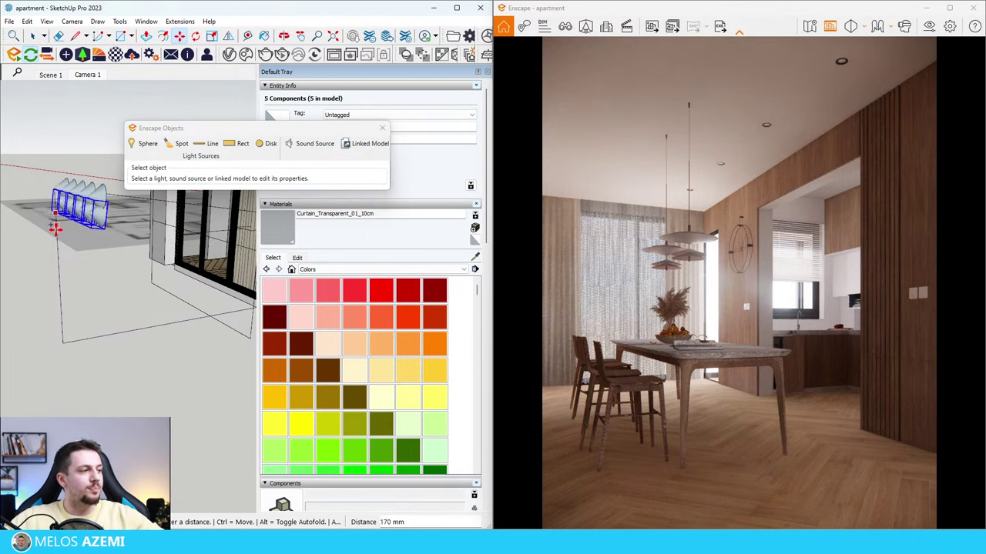
left_click(57, 239)
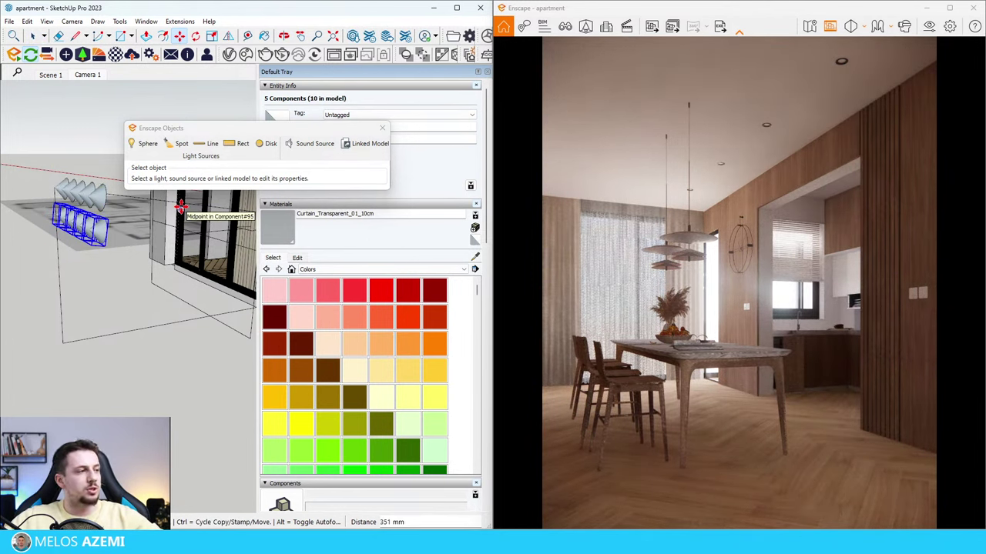
type("4x")
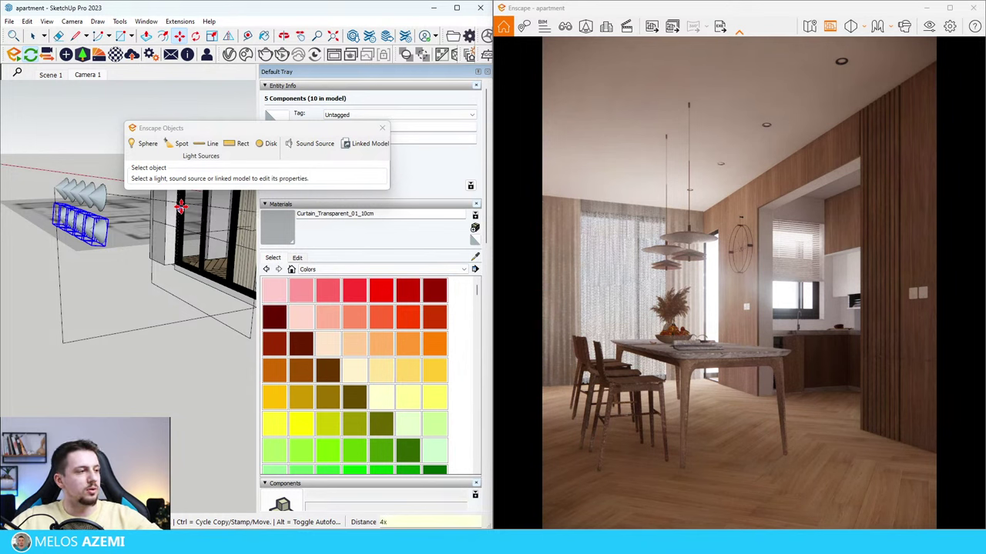
key("Return")
key("space")
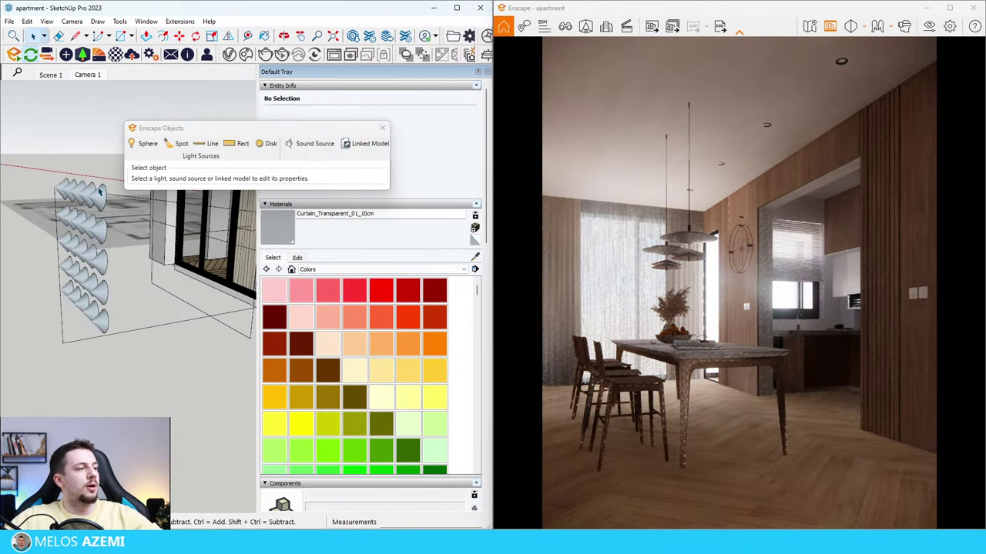
Step: Raise the spot lights' luminous intensity to 106,976 cd and close the Enscape Objects window
left_click(98, 193)
left_click_drag(257, 181, 289, 183)
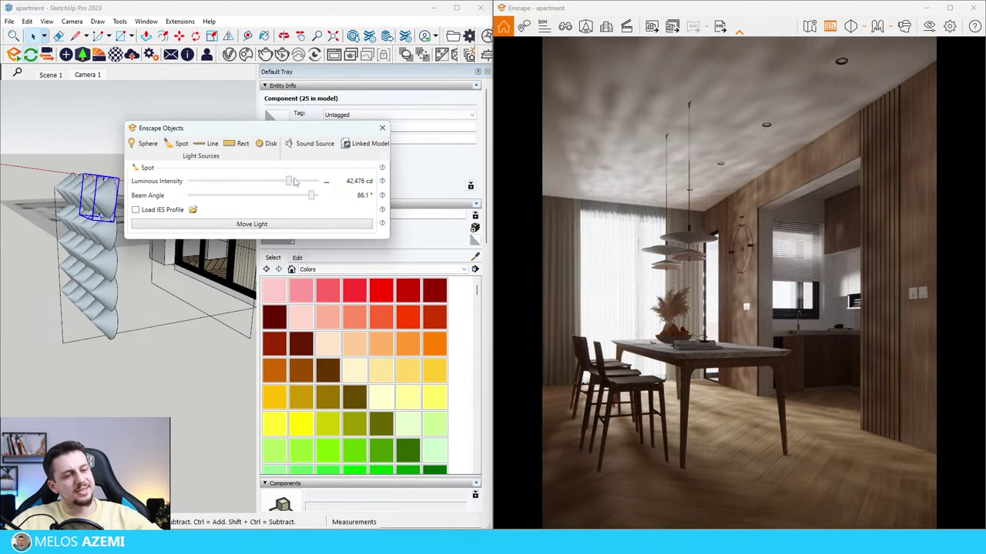
left_click_drag(288, 183, 298, 183)
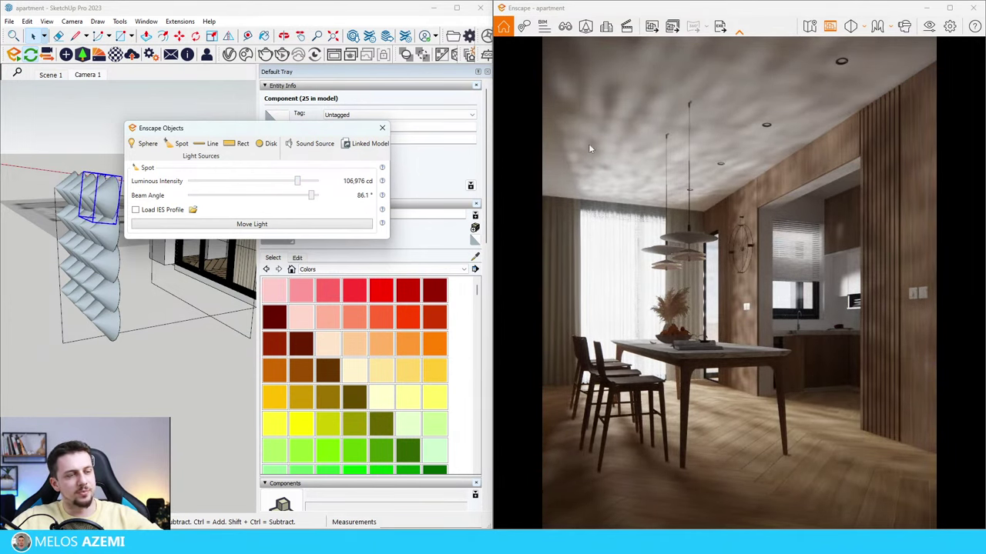
left_click(382, 128)
Step: Move the whole grid of spot lights with its guide edge farther away from the window
mouse_move(126, 245)
middle_mouse_down()
mouse_move(84, 250)
mouse_move(125, 391)
middle_mouse_up()
key("ctrl+a")
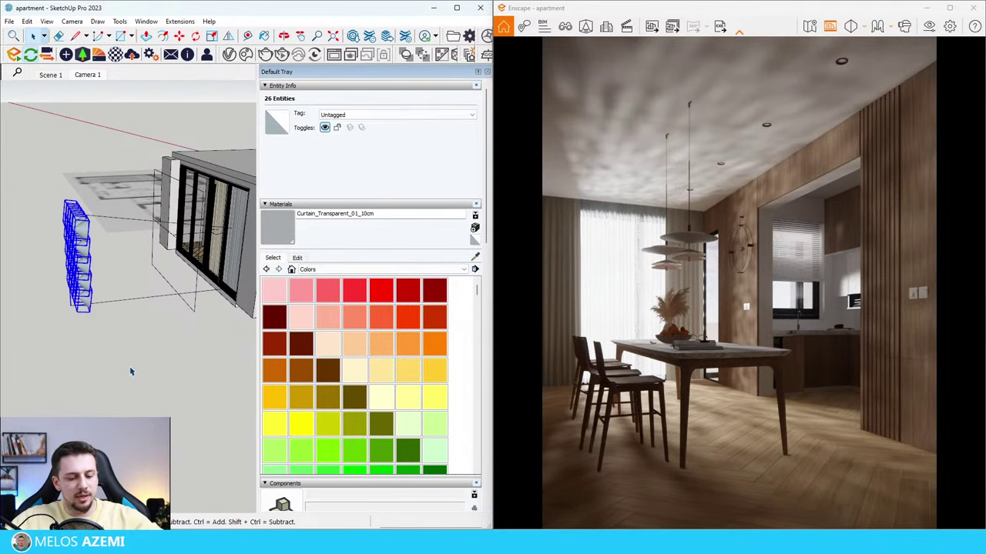
key("m")
left_click(130, 368)
left_click(89, 258)
middle_click_drag(223, 240, 147, 245)
key("space")
Step: Place an Enscape Rect light on the diagonal guide line just outside the window, aimed into the room
left_click(67, 56)
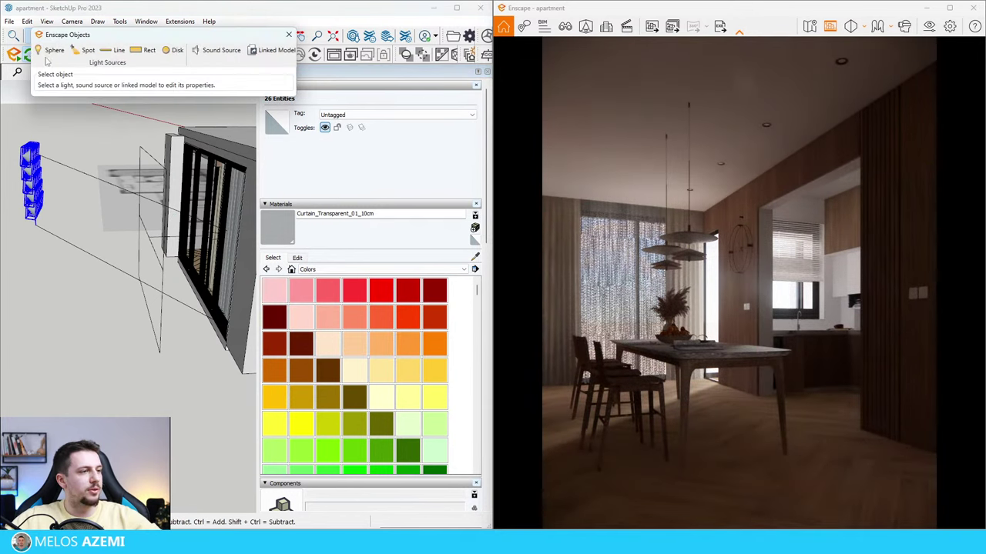
scroll(156, 273, "up", 2)
left_click(159, 238)
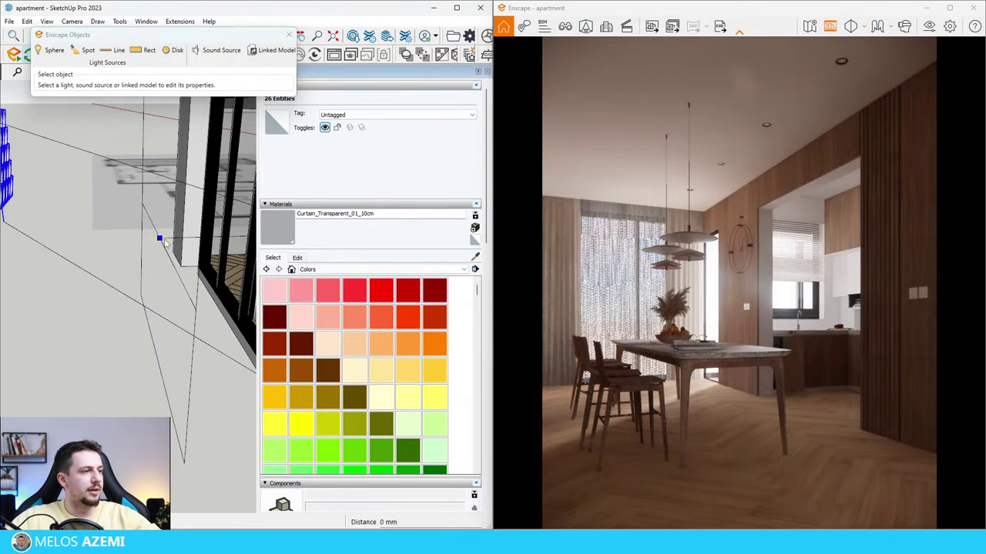
left_click(176, 239)
left_click(185, 240)
left_click(185, 241)
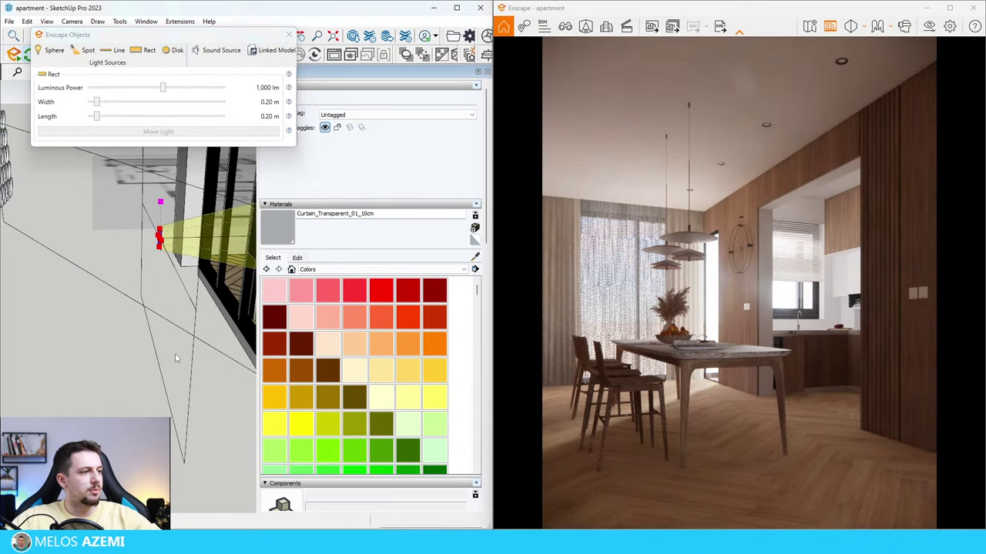
Step: Enlarge the Rect light to 3.00 m width and length and raise its luminous power to 300,000 lm
left_click_drag(96, 117, 224, 116)
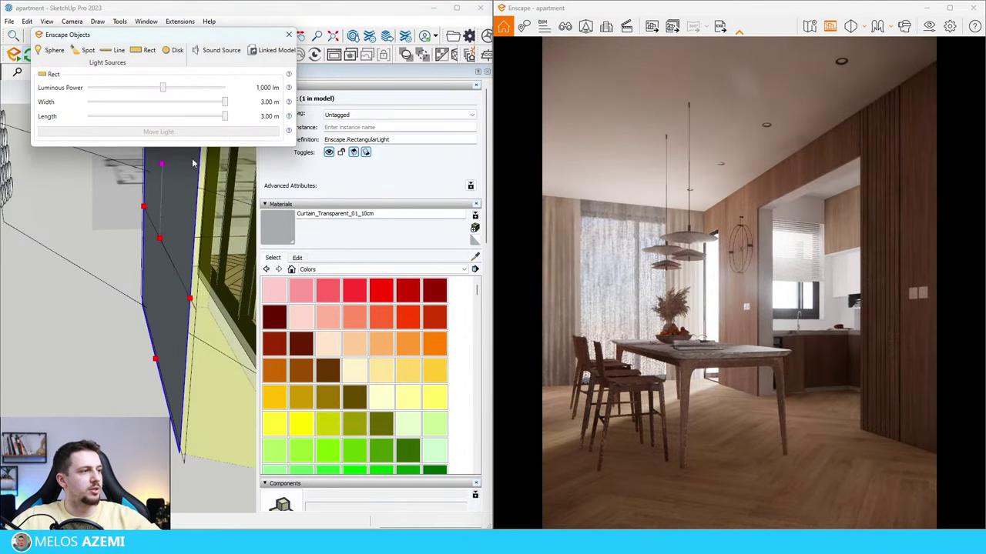
left_click_drag(163, 87, 224, 87)
scroll(44, 269, "down", 5)
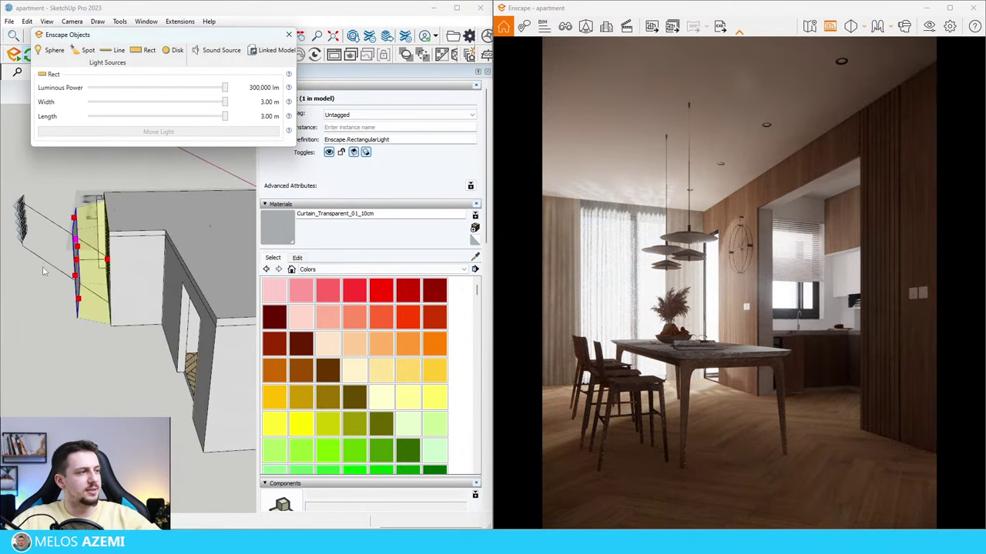
Step: Raise the whole grid of spot lights with its guide edge by about 9.8 m outside the window
left_click_drag(2, 190, 41, 189)
mouse_move(388, 6)
left_mouse_down()
mouse_move(44, 35)
mouse_move(1, 17)
left_mouse_up()
mouse_move(288, 14)
left_mouse_down()
mouse_move(62, 196)
mouse_move(1, 231)
left_mouse_up()
middle_click_drag(107, 210, 68, 279)
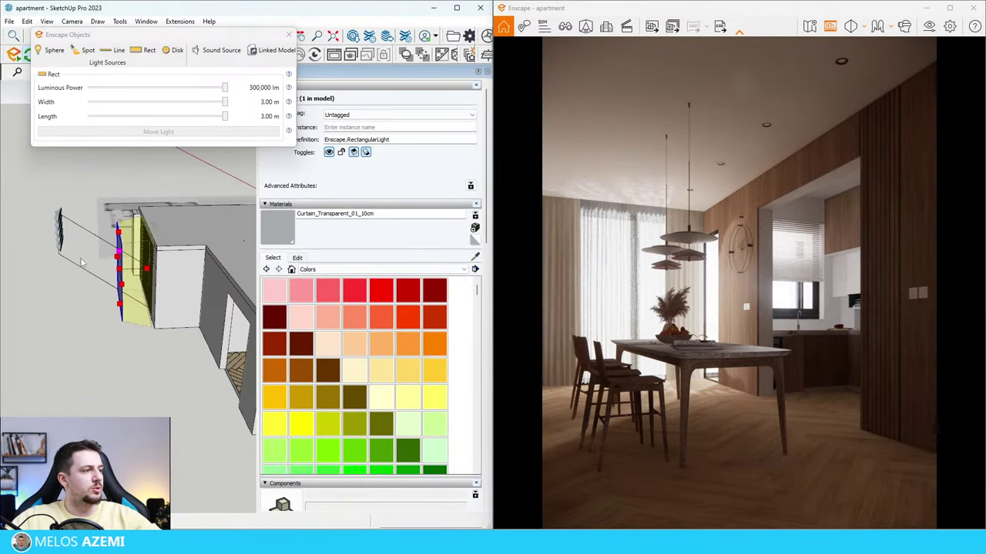
left_click(58, 221)
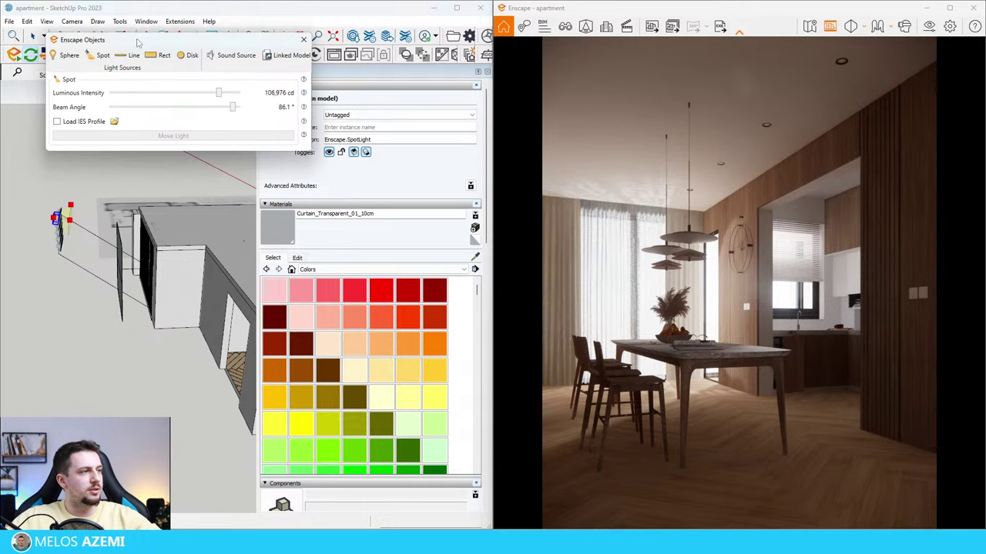
left_click(31, 36)
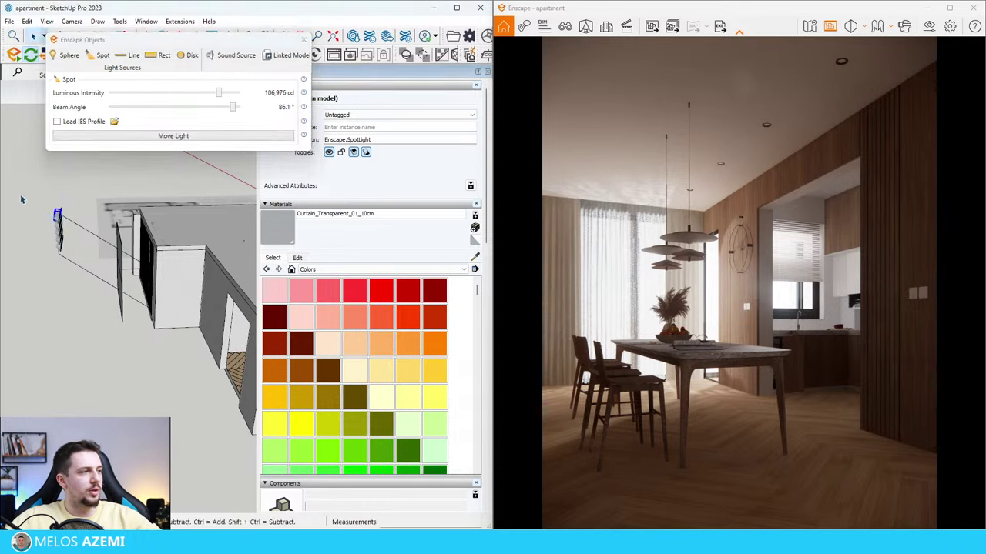
key("m")
left_click(86, 375)
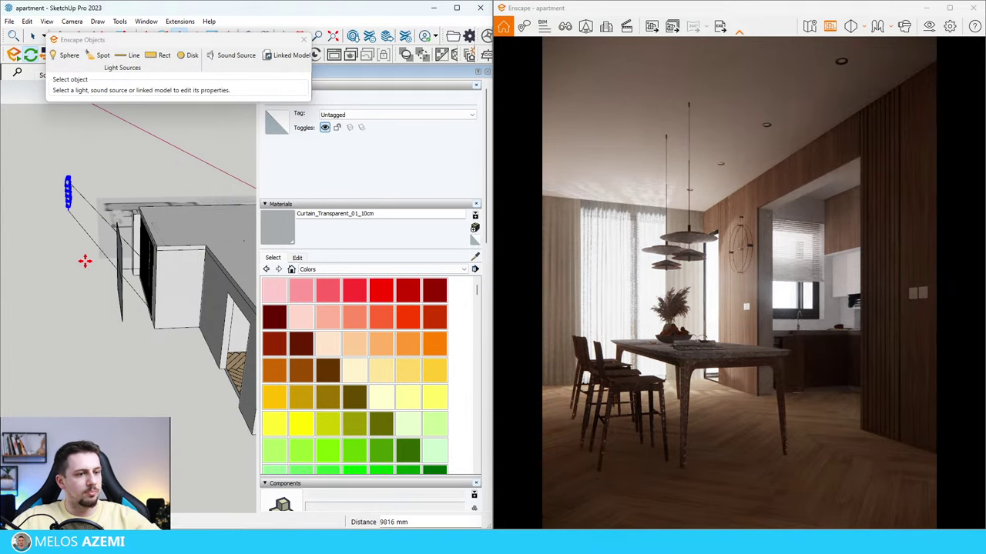
key("space")
scroll(124, 280, "up", 3)
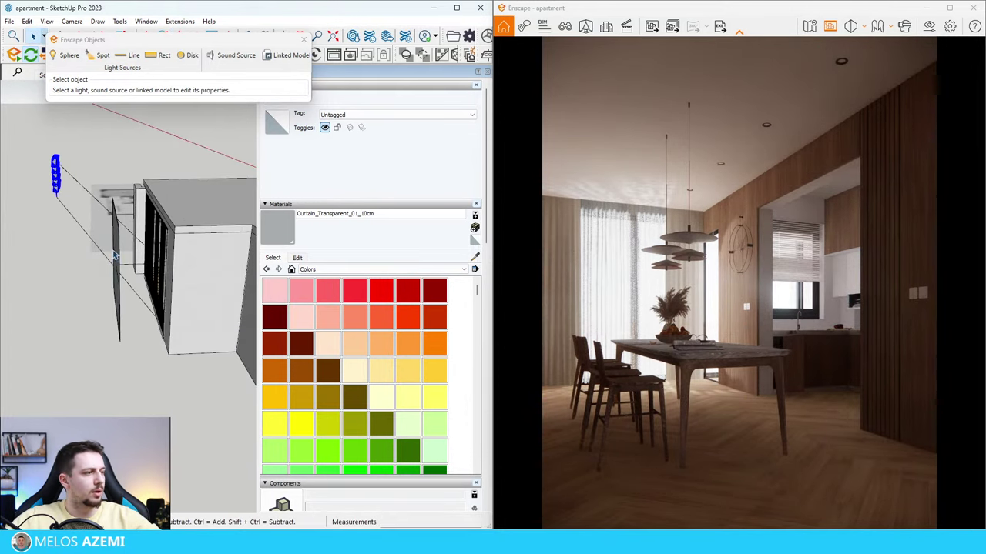
Step: Move the Rect light from the guide line toward the building and into the window opening
left_click(115, 269)
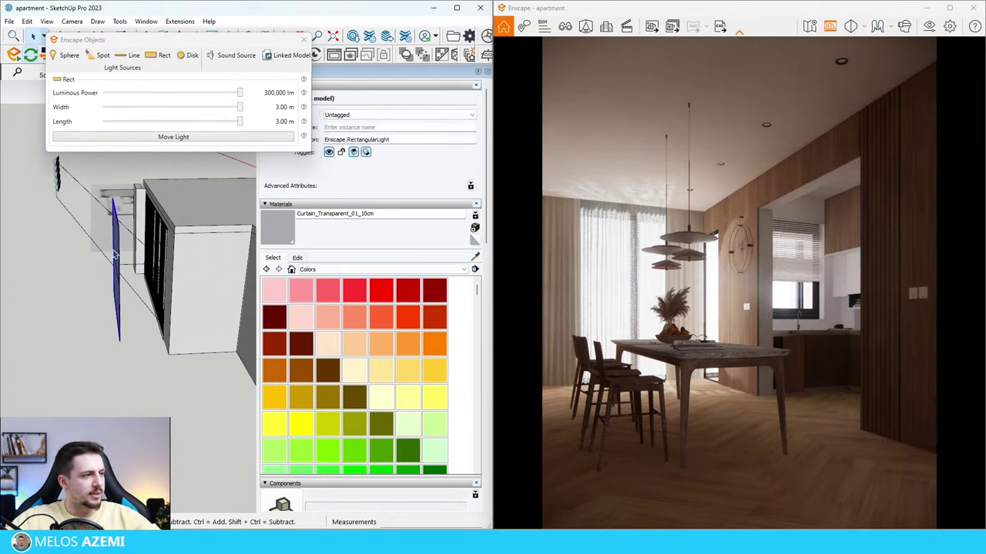
scroll(128, 297, "up", 4)
scroll(139, 324, "down", 2)
key("m")
scroll(154, 352, "down", 1)
left_click(117, 426)
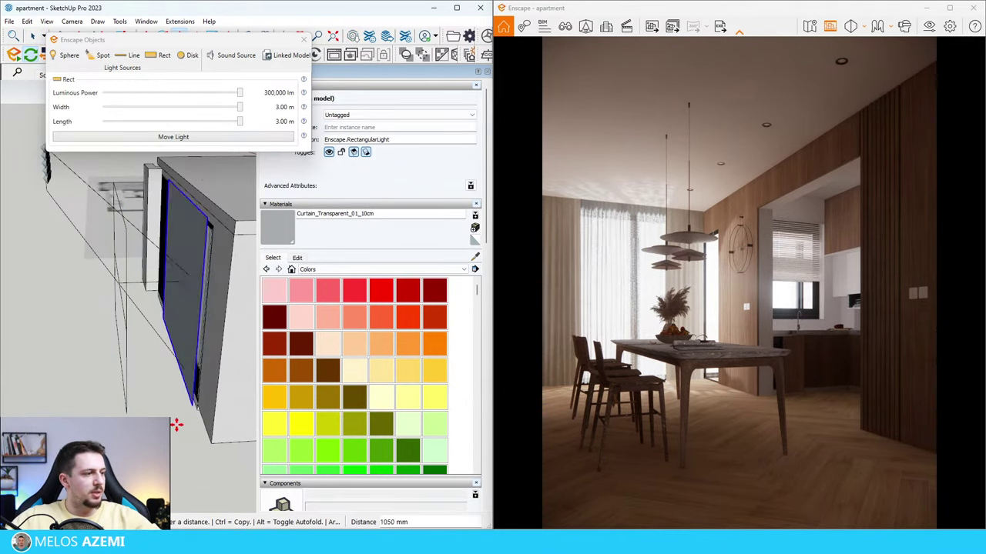
scroll(178, 425, "down", 3)
left_click(202, 424)
scroll(158, 371, "down", 1)
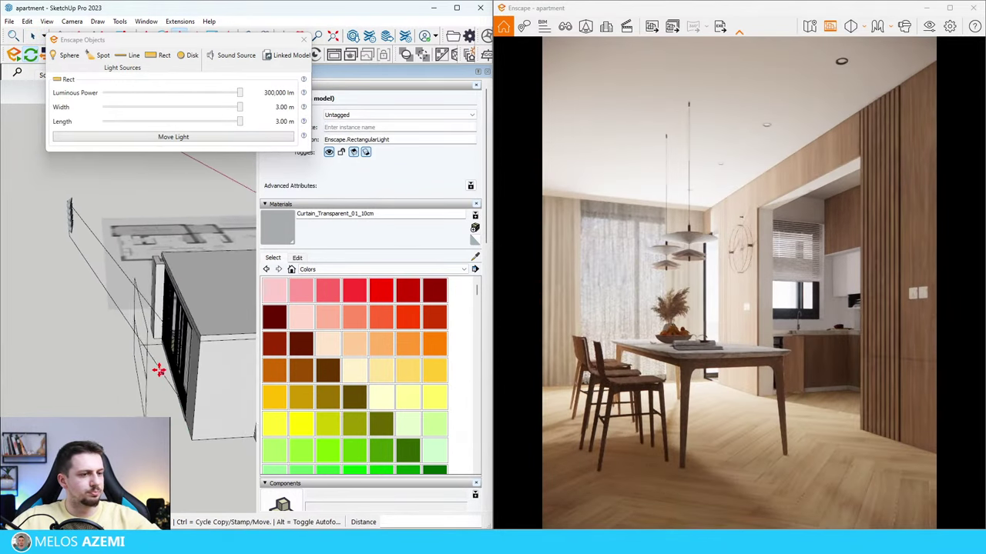
Step: Set the sun brightness to 0% in the Enscape visual settings and close the settings window
middle_click_drag(158, 370, 121, 323)
scroll(121, 324, "up", 6)
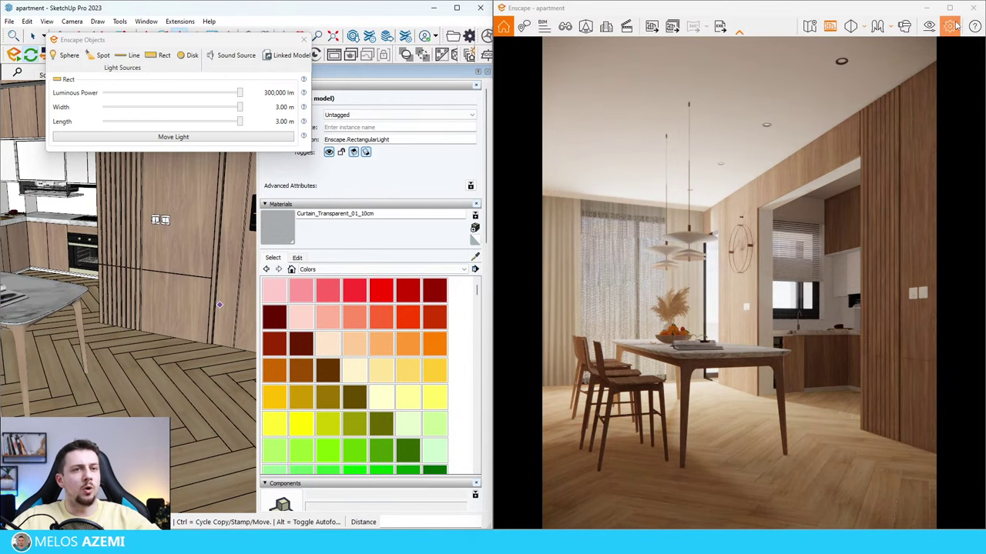
left_click(956, 26)
left_click(908, 95)
left_click(931, 27)
left_click(233, 91)
left_click(405, 221)
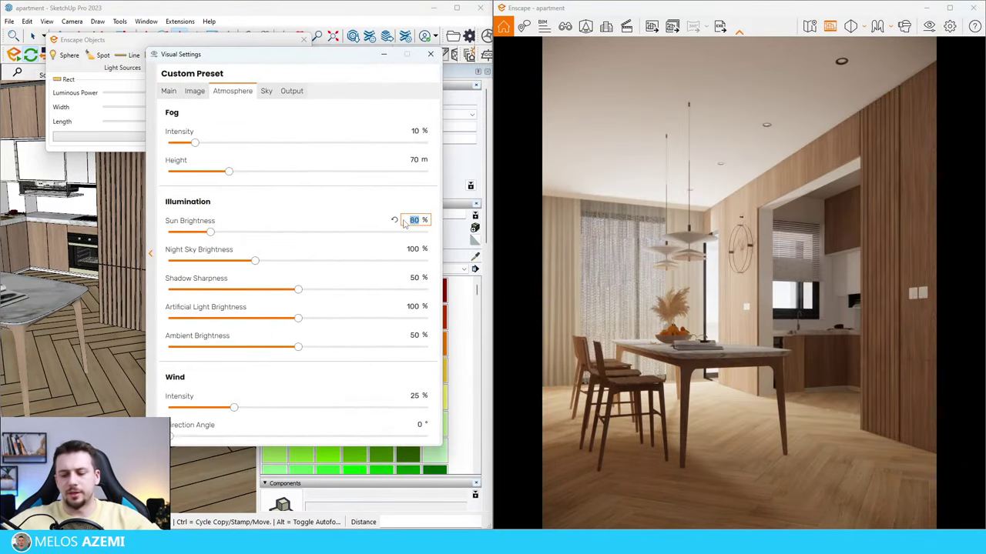
type("0")
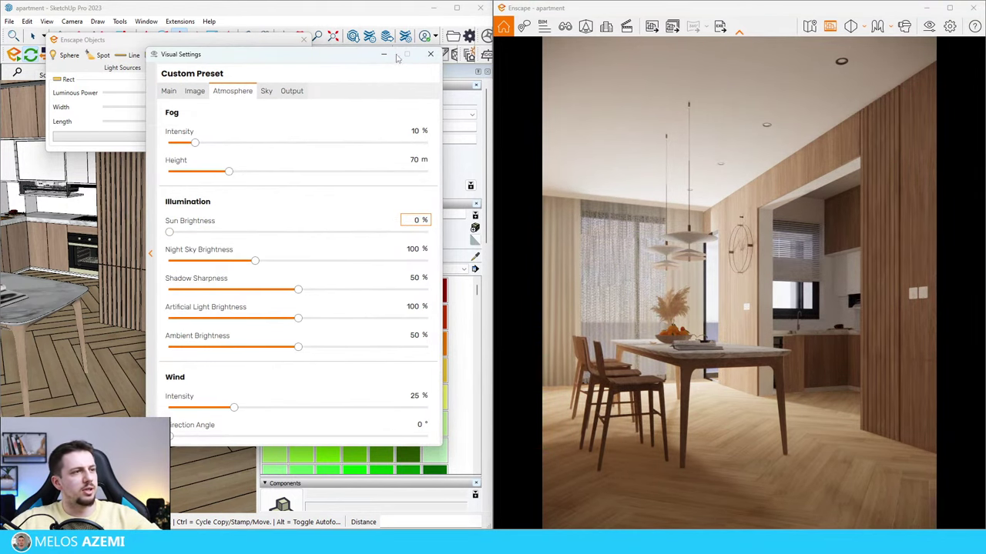
left_click(430, 54)
Step: Reposition the Rect light just inside the window frame, close behind the curtain
scroll(172, 266, "down", 2)
mouse_move(205, 282)
middle_mouse_down()
mouse_move(127, 276)
mouse_move(183, 251)
middle_mouse_up()
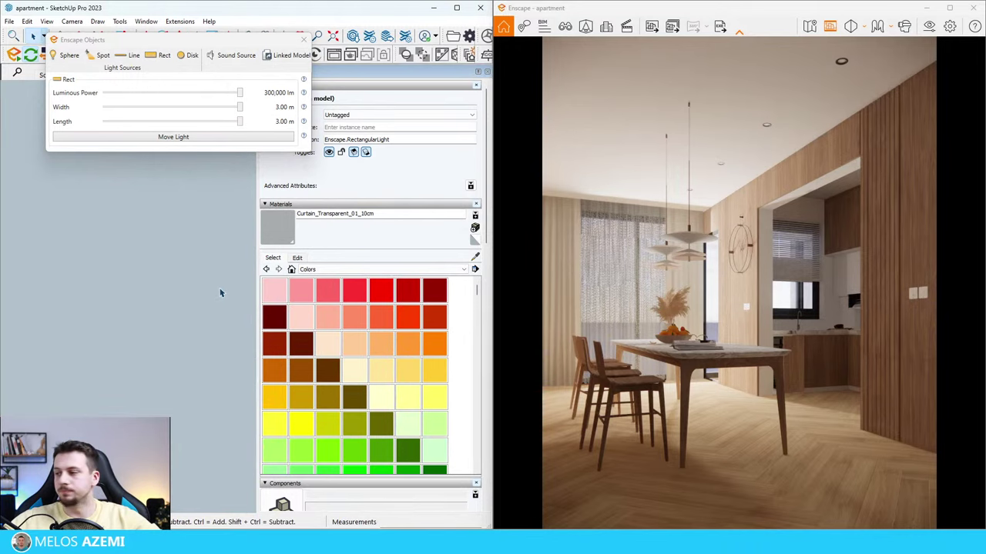
mouse_move(219, 295)
middle_mouse_down()
mouse_move(97, 293)
mouse_move(70, 282)
mouse_move(80, 273)
middle_mouse_up()
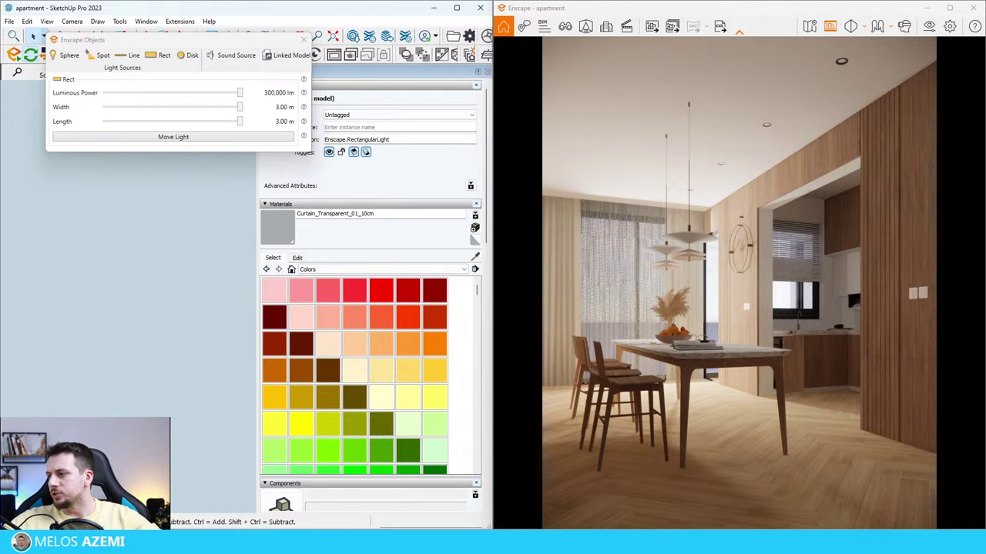
mouse_move(120, 306)
middle_mouse_down()
mouse_move(136, 288)
mouse_move(34, 286)
mouse_move(32, 262)
mouse_move(171, 292)
mouse_move(77, 205)
mouse_move(62, 227)
mouse_move(77, 228)
middle_mouse_up()
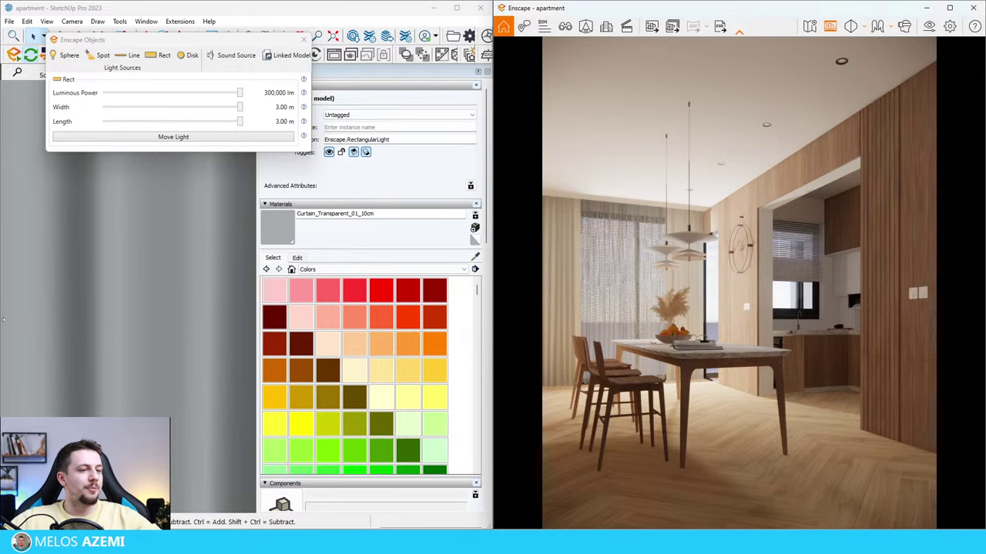
mouse_move(32, 226)
middle_mouse_down()
mouse_move(55, 305)
mouse_move(99, 362)
middle_mouse_up()
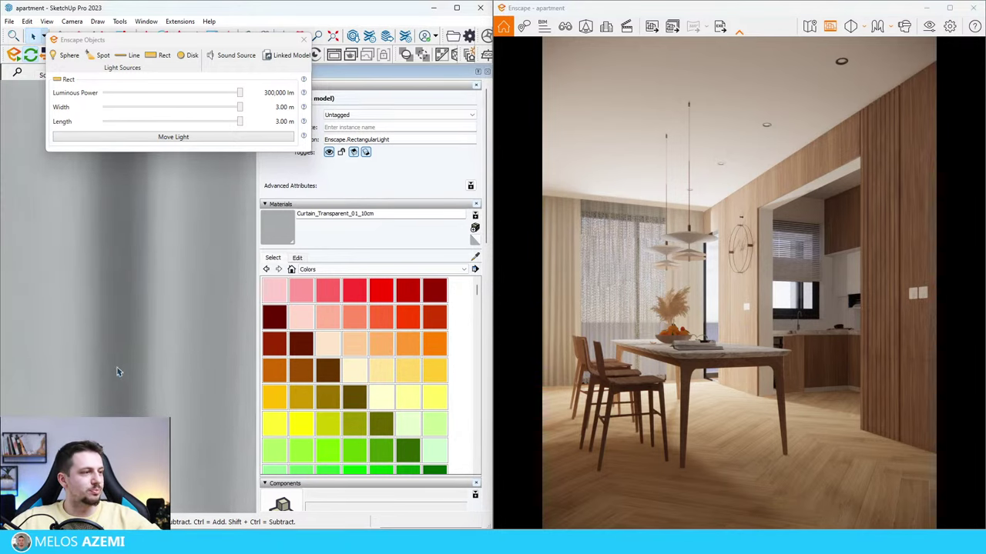
scroll(123, 385, "down", 5)
scroll(88, 378, "down", 10)
middle_click_drag(88, 331, 15, 315)
middle_click_drag(123, 339, 69, 316)
scroll(166, 292, "up", 5)
mouse_move(173, 281)
middle_mouse_down()
mouse_move(182, 314)
mouse_move(81, 338)
middle_mouse_up()
scroll(182, 314, "down", 5)
scroll(78, 361, "up", 5)
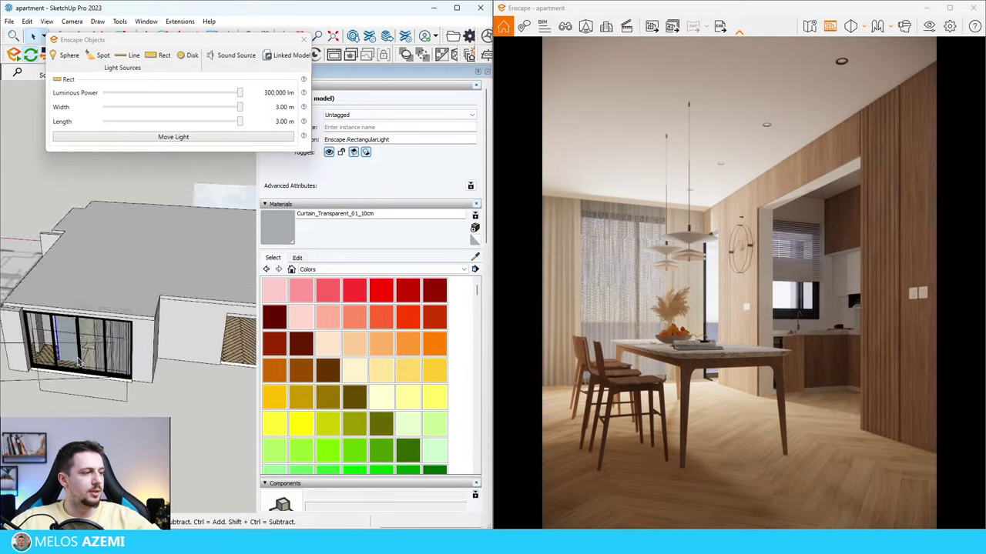
scroll(79, 361, "up", 4)
middle_click_drag(81, 374, 164, 325)
scroll(105, 312, "up", 4)
scroll(154, 334, "up", 5)
mouse_move(99, 341)
middle_mouse_down()
mouse_move(312, 333)
mouse_move(209, 331)
mouse_move(153, 287)
middle_mouse_up()
scroll(153, 288, "down", 8)
scroll(97, 323, "up", 6)
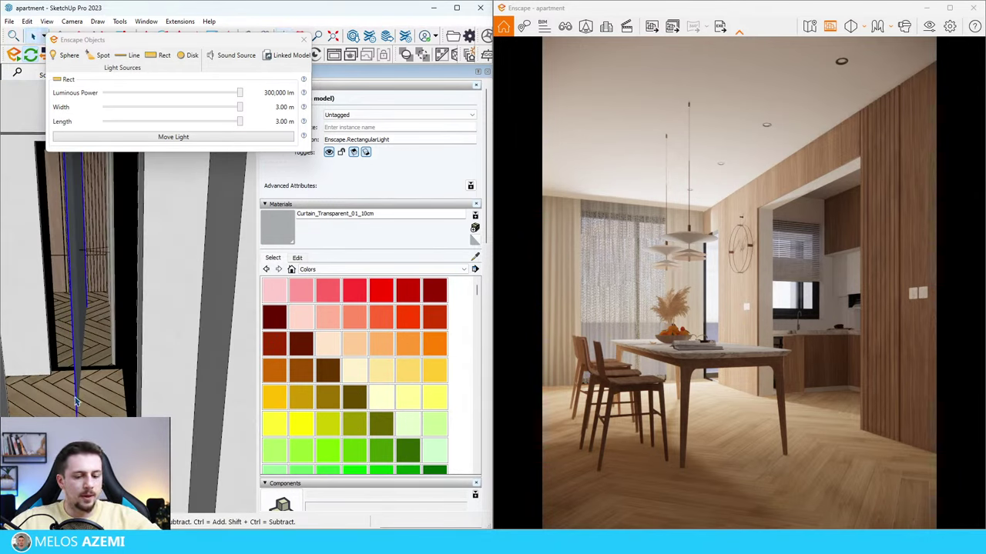
left_click(89, 437)
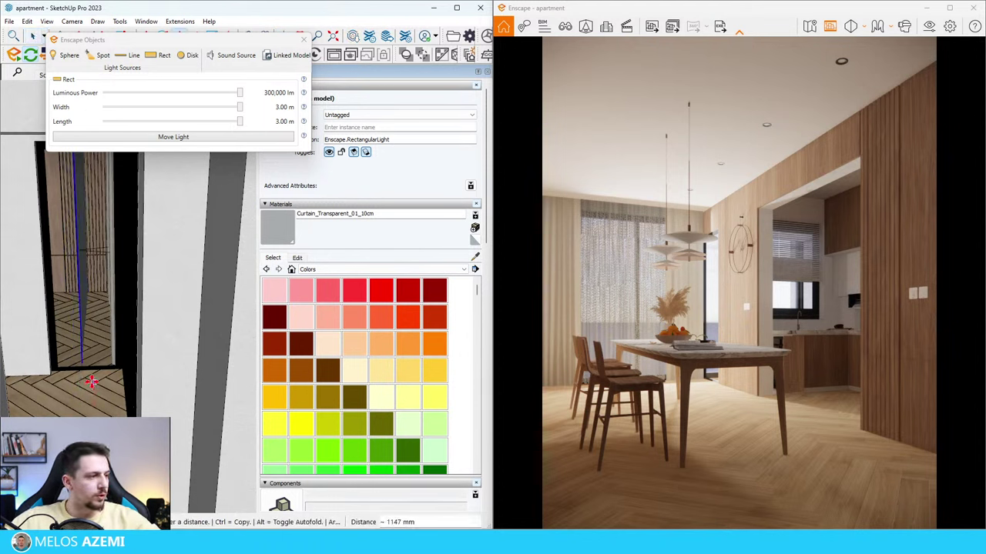
scroll(93, 385, "up", 3)
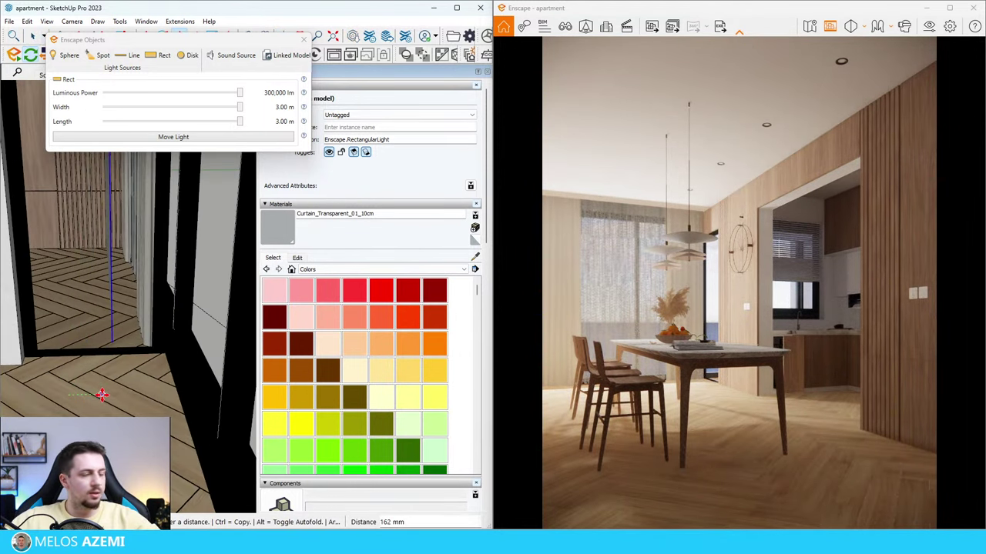
left_click(88, 383)
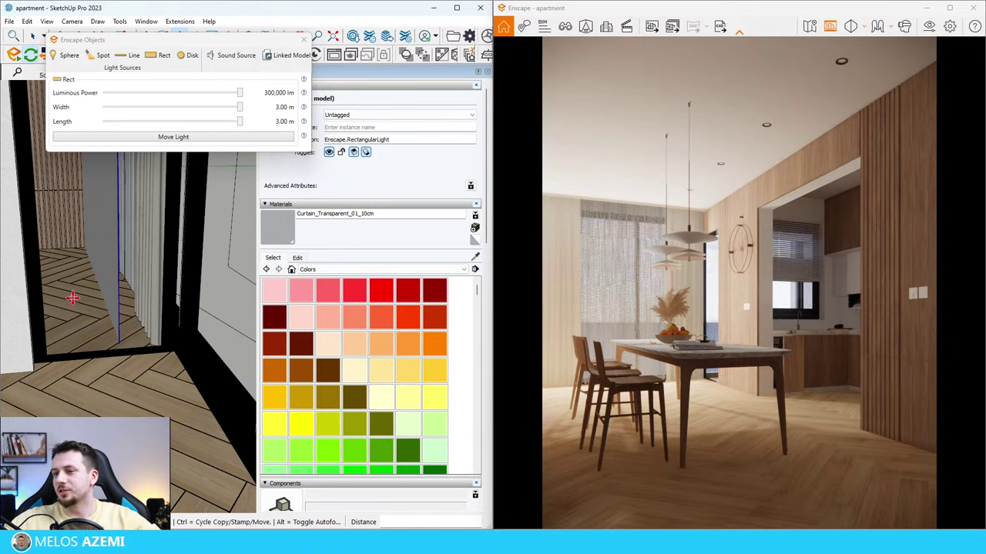
Step: Apply the white Color M00 material to the Rect light
mouse_move(160, 217)
middle_mouse_down()
mouse_move(6, 235)
mouse_move(523, 258)
mouse_move(262, 265)
middle_mouse_up()
key("space")
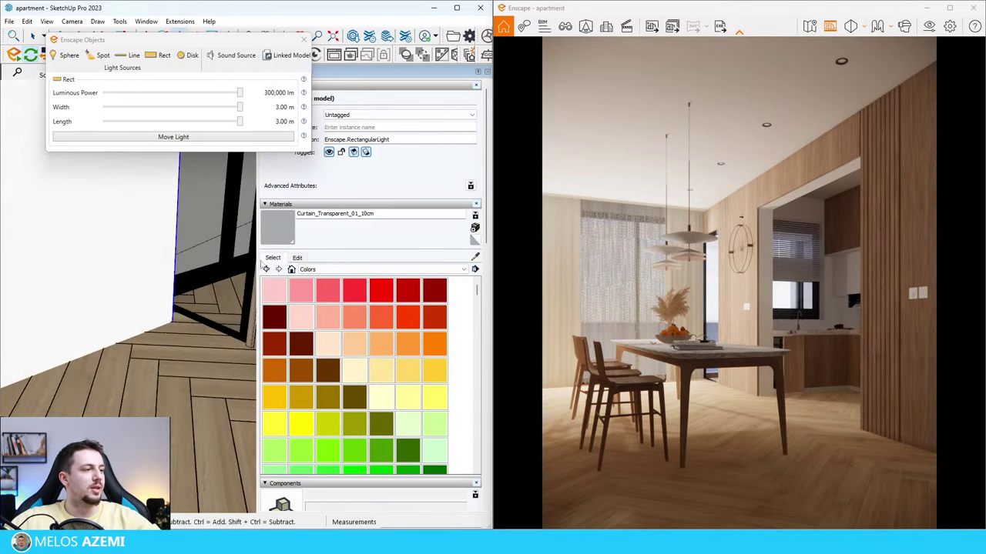
scroll(383, 466, "down", 5)
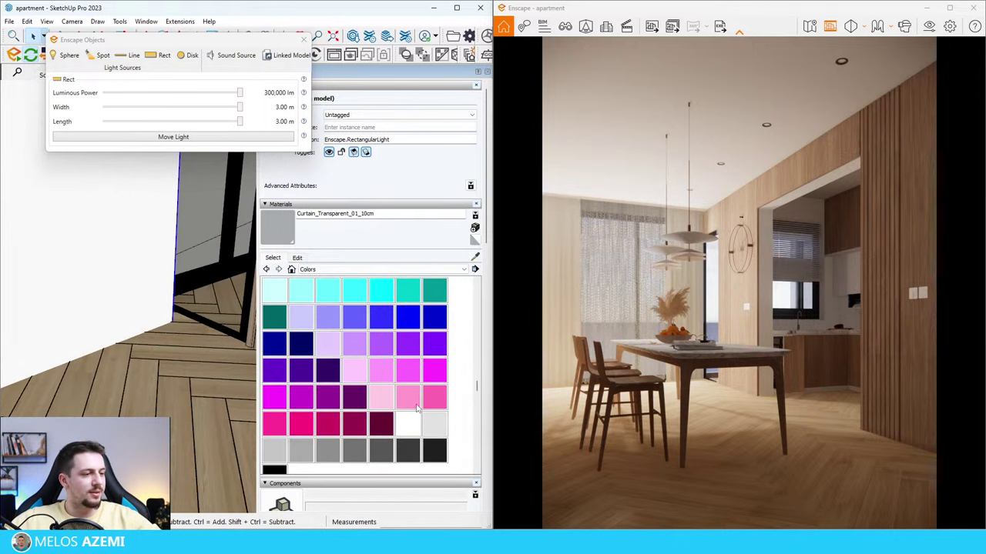
left_click(408, 424)
key("space")
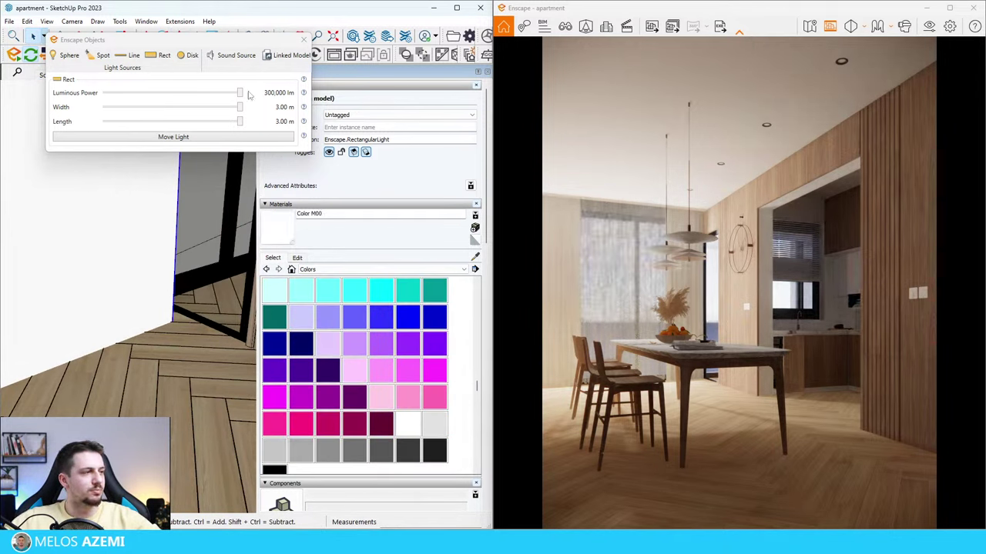
Step: Sample the herringbone floor material Laminate_C02_120cm for the Enscape Material Editor and set its roughness to 60% after trying 30%
mouse_move(216, 398)
middle_mouse_down()
mouse_move(177, 346)
mouse_move(176, 266)
middle_mouse_up()
left_click_drag(192, 41, 159, 134)
left_click(116, 55)
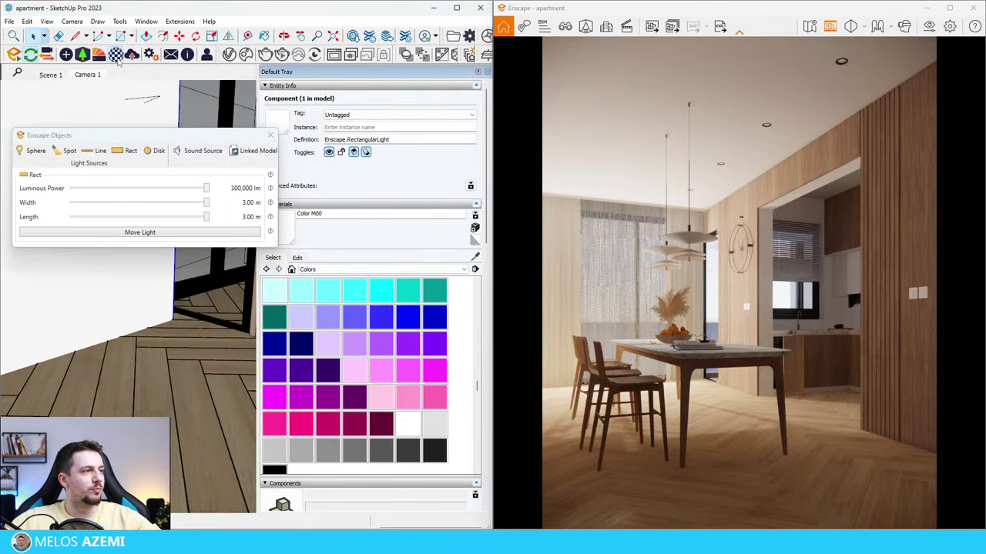
left_click_drag(289, 46, 338, 31)
left_click(264, 35)
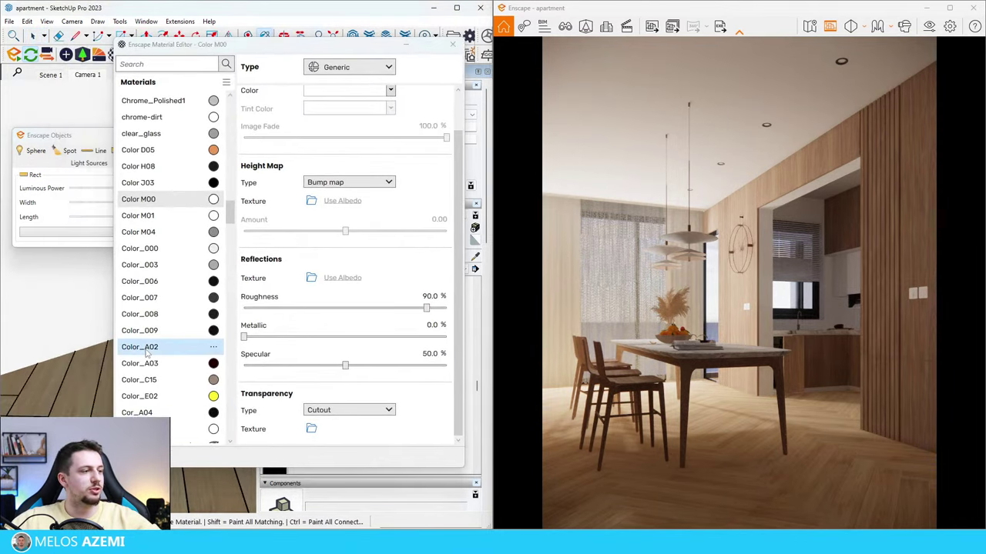
left_click(76, 413, "alt")
left_click(431, 298)
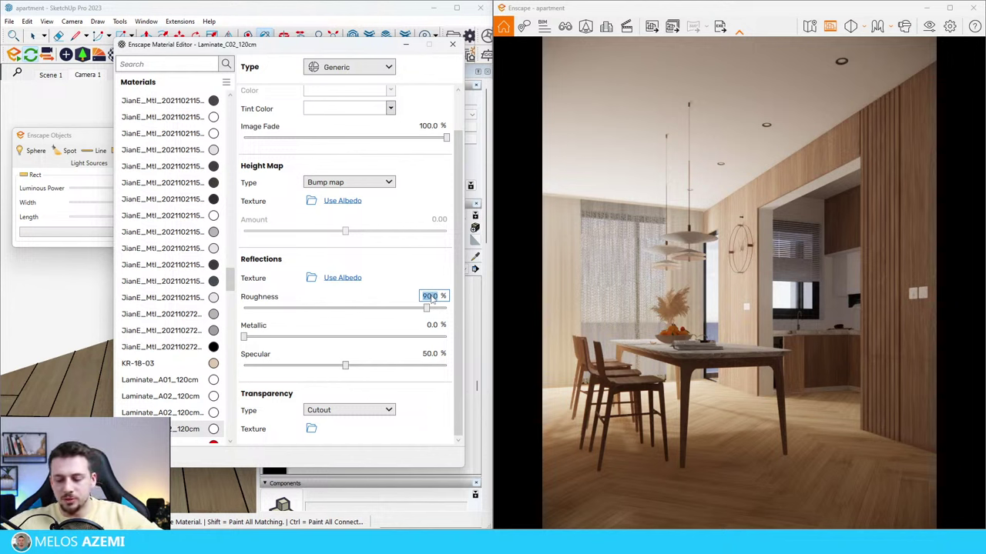
type("30")
key("Return")
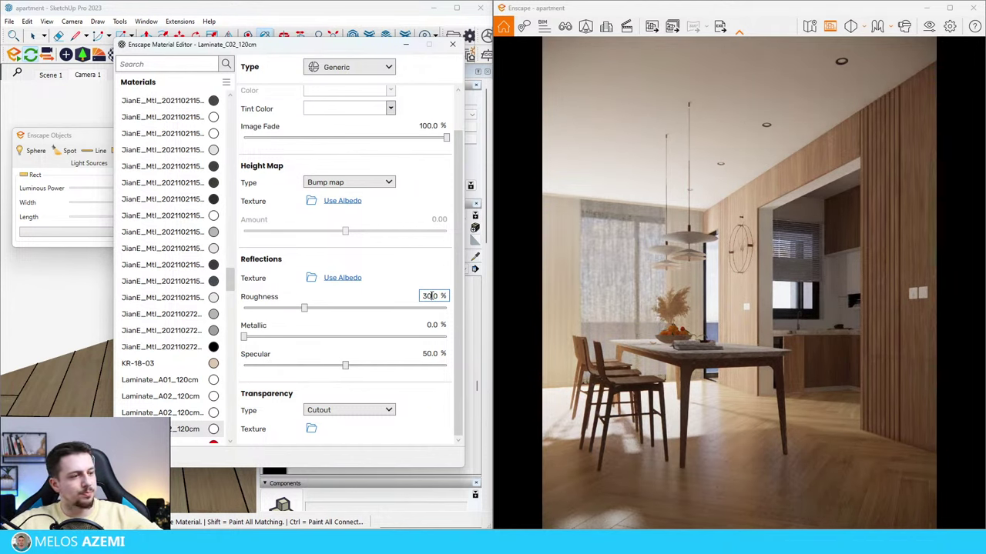
type("60")
key("Return")
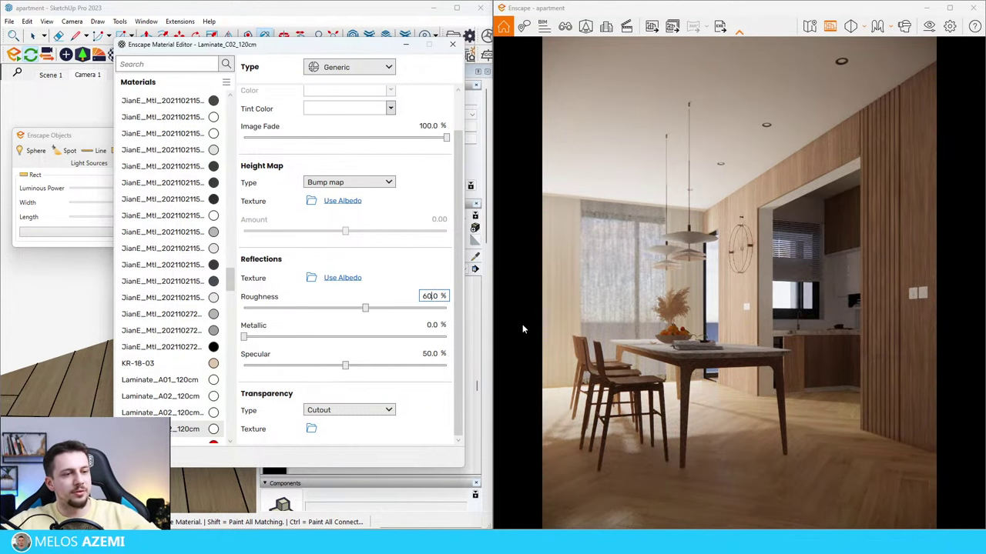
Step: Change the Enscape horizon source to Skybox and load the Midday.hdr file
left_click(469, 34)
left_click(266, 91)
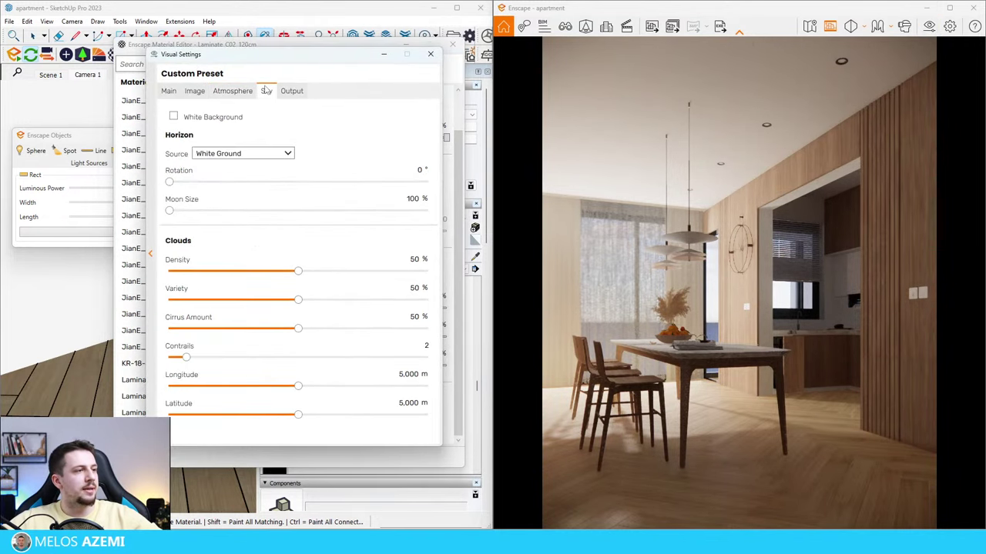
left_click(247, 153)
left_click(215, 175)
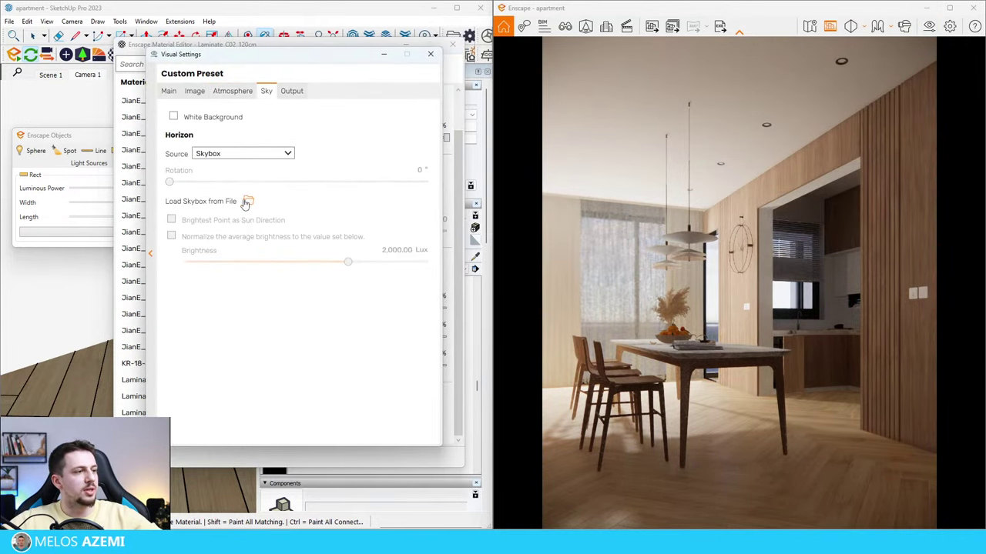
left_click(231, 198)
left_click_drag(686, 61, 985, 63)
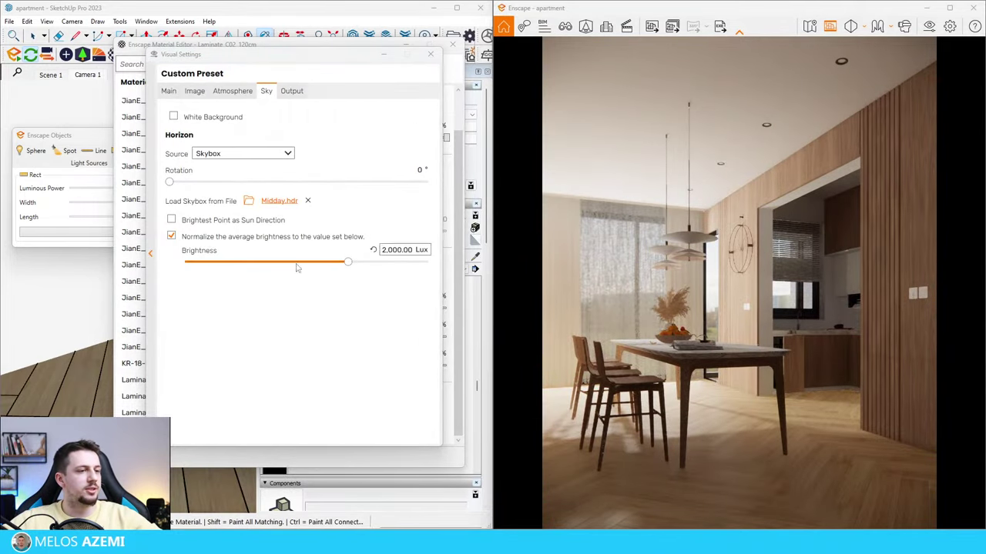
Step: Raise the skybox brightness to 73,533.18 lux and enable Brightest Point as Sun Direction
left_click_drag(349, 266, 409, 271)
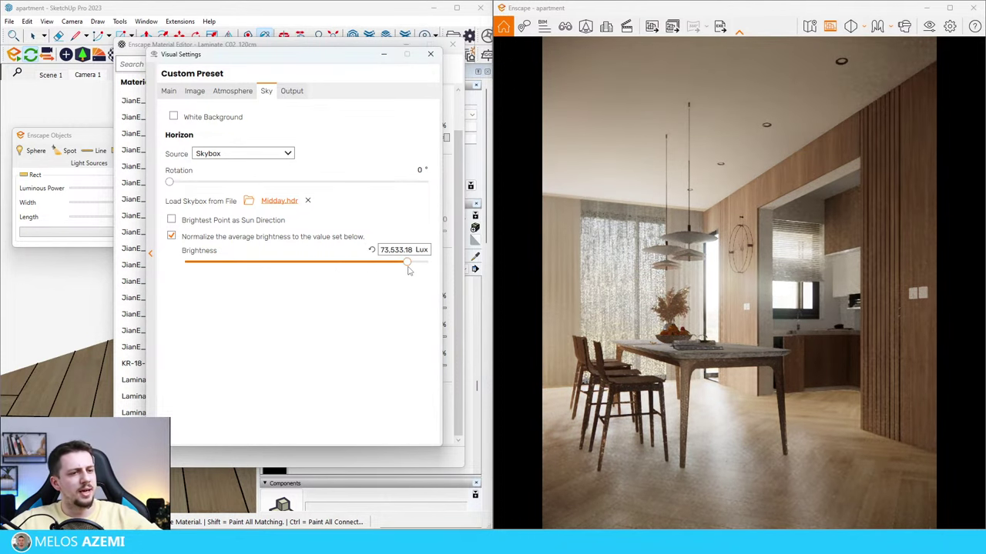
left_click(220, 219)
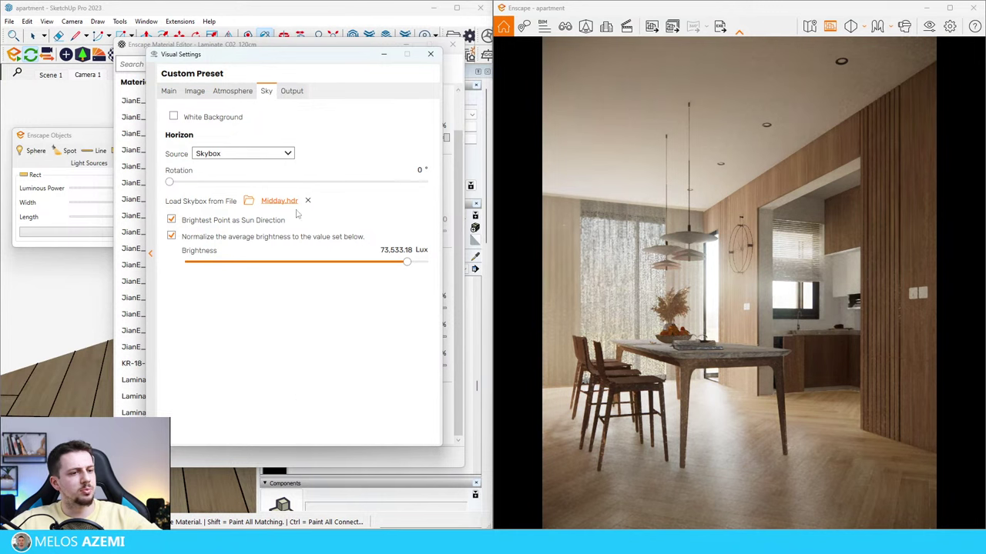
Step: Rotate the skybox to 192° and clear the Visual Settings and Enscape Objects windows out of the way
left_click_drag(170, 183, 307, 183)
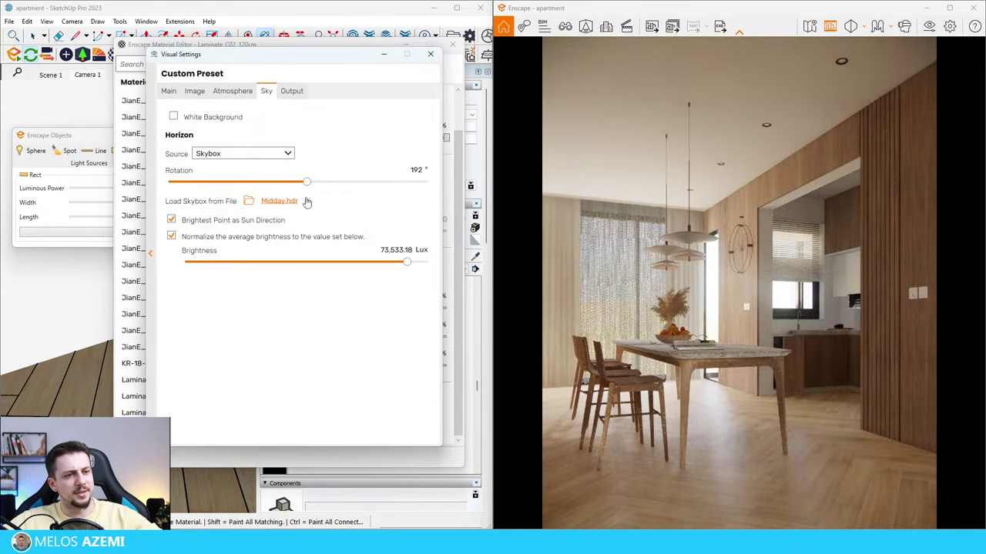
left_click(382, 55)
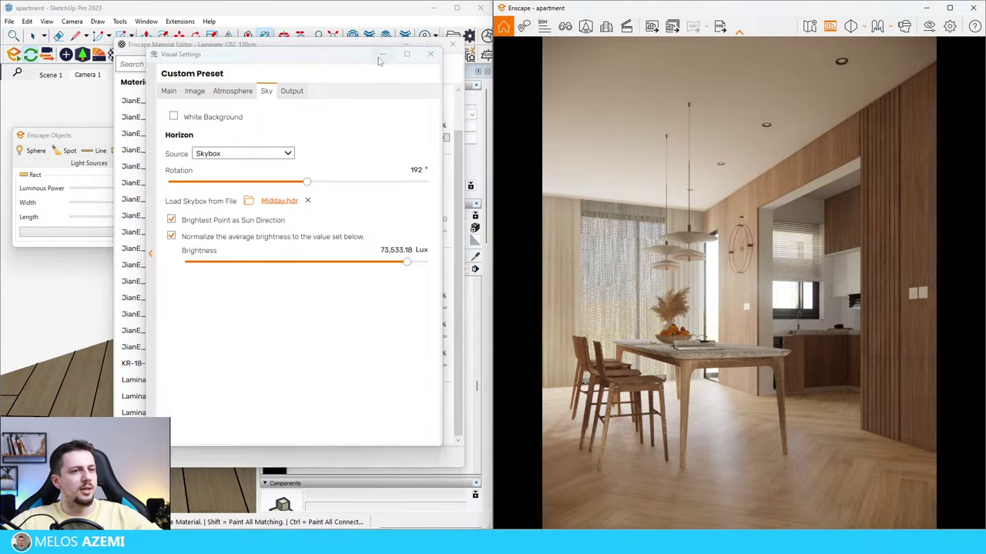
left_click_drag(388, 48, 238, 226)
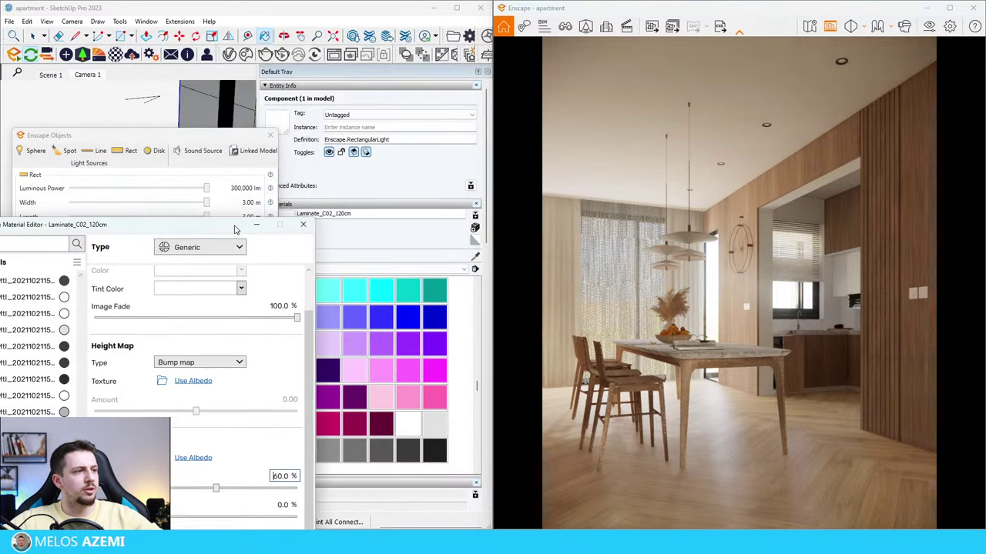
left_click(272, 137)
Step: Sample the dining chairs' wood material Laminate_A02_120cm for the Enscape Material Editor and set its roughness to 60%
mouse_move(191, 125)
middle_mouse_down()
mouse_move(127, 118)
mouse_move(91, 126)
middle_mouse_up()
scroll(91, 125, "up", 5)
left_click_drag(201, 225, 347, 387)
scroll(146, 220, "down", 1)
mouse_move(139, 228)
middle_mouse_down()
mouse_move(128, 240)
mouse_move(72, 192)
mouse_move(141, 242)
middle_mouse_up()
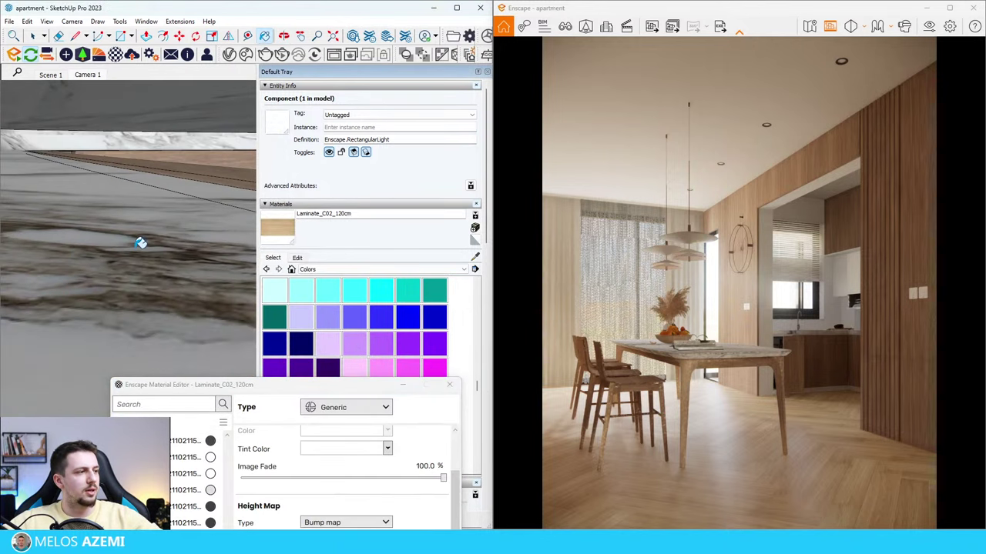
scroll(137, 248, "down", 6)
scroll(177, 214, "down", 3)
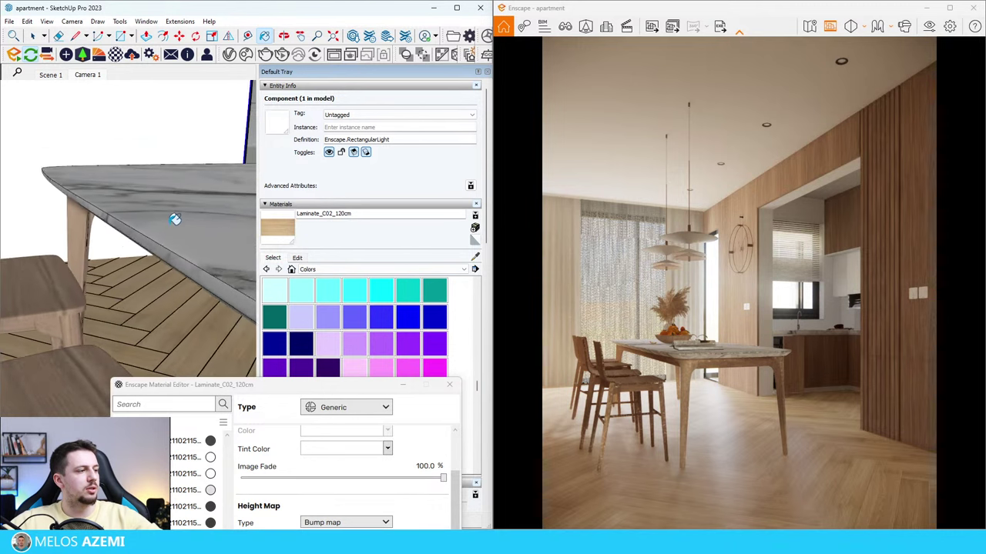
middle_click_drag(176, 213, 136, 271)
left_click_drag(260, 389, 201, 108)
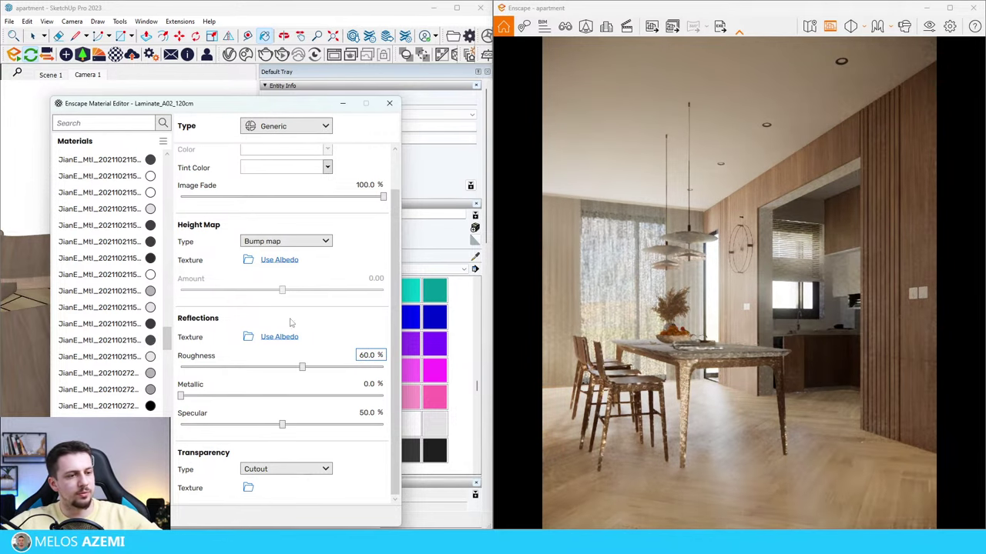
left_click_drag(276, 108, 548, 124)
Step: Sample the marble tabletop material 12.602008 and set its roughness to 30% in the Enscape Material Editor
left_click(240, 6)
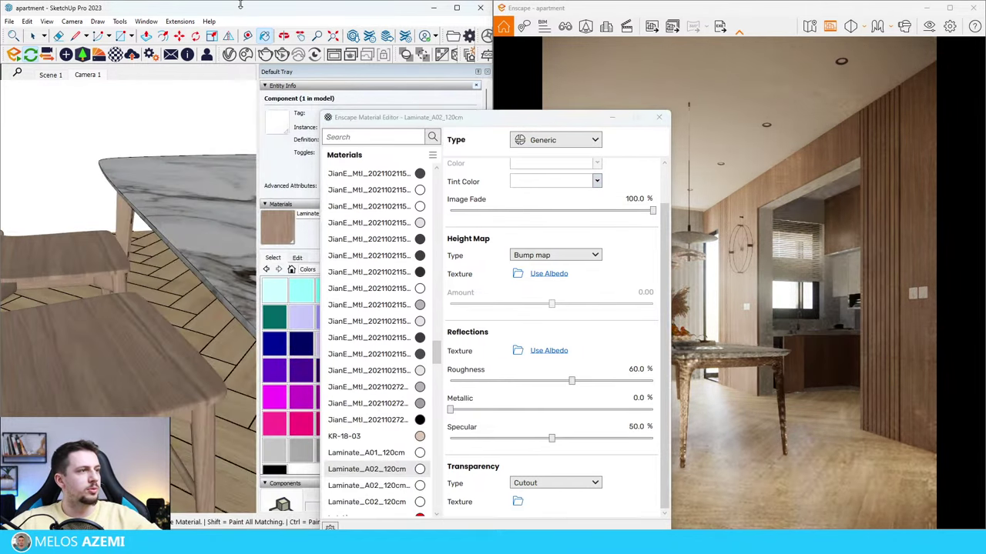
left_click(234, 187, "alt")
left_click(632, 381)
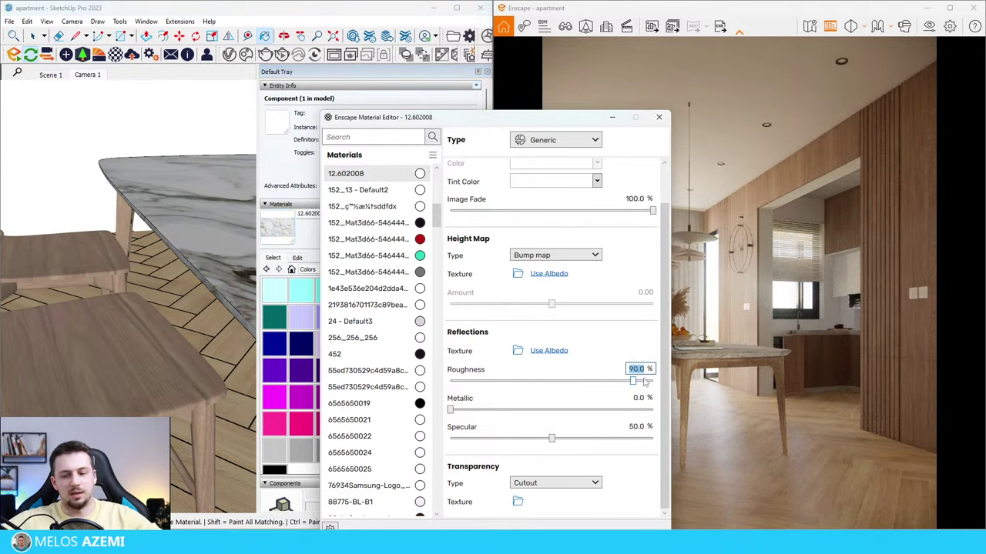
key("Return")
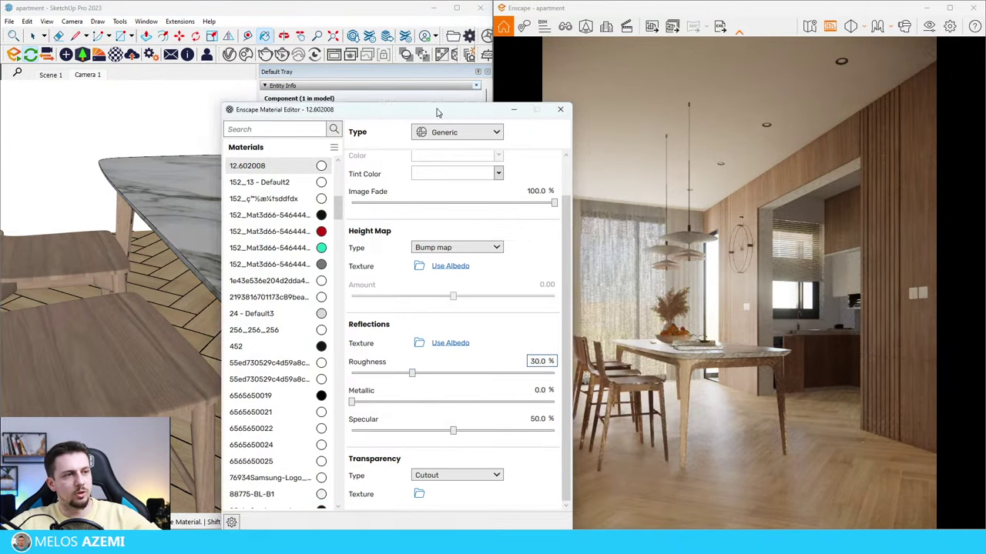